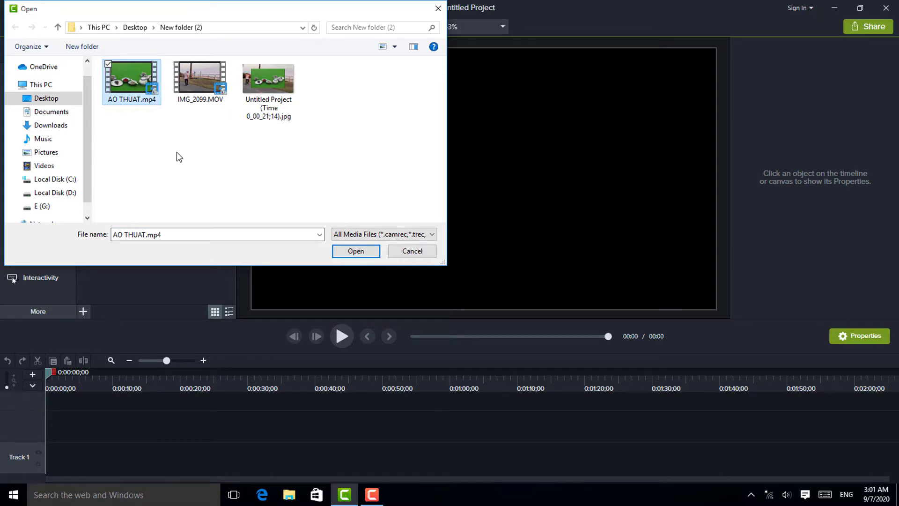
Step: Import AO THUAT.mp4, IMG_2099.MOV and the Untitled Project still image, and add IMG_2099.MOV to the start of the timeline
key(ctrl+a)
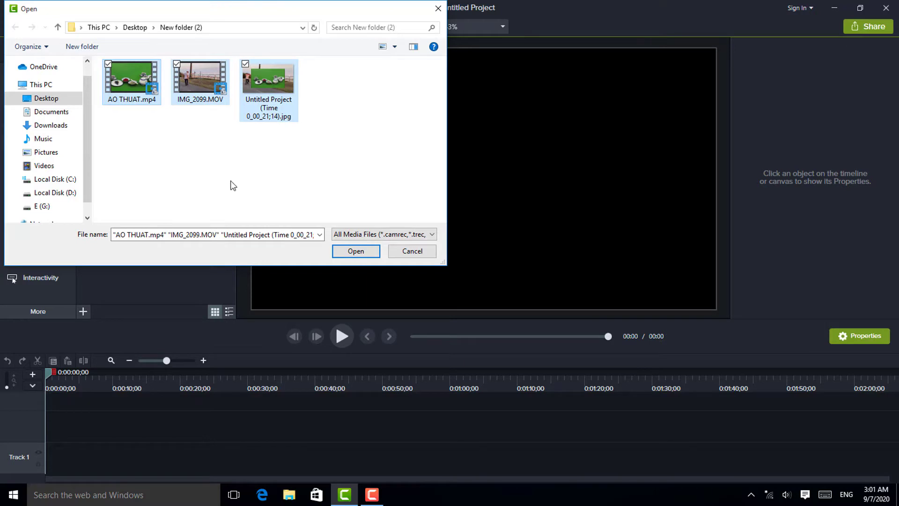
click(361, 254)
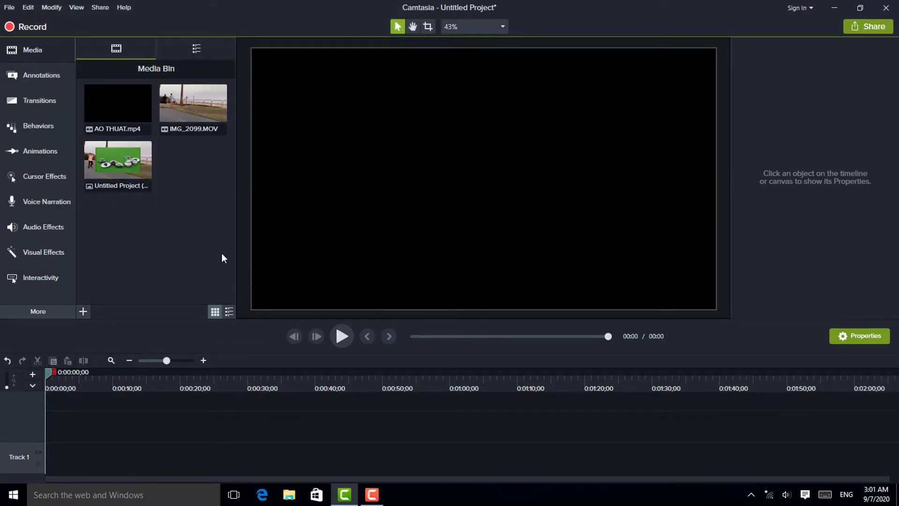
click(193, 111)
right_click(192, 113)
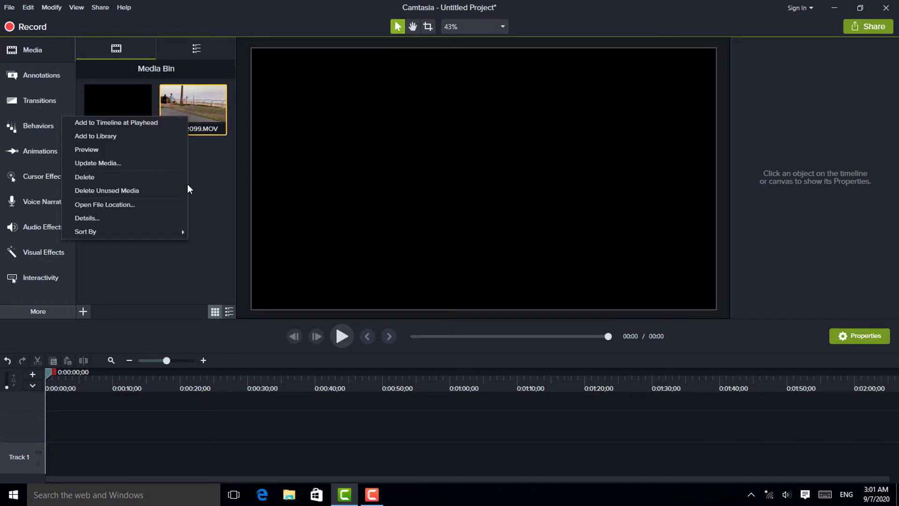
click(131, 122)
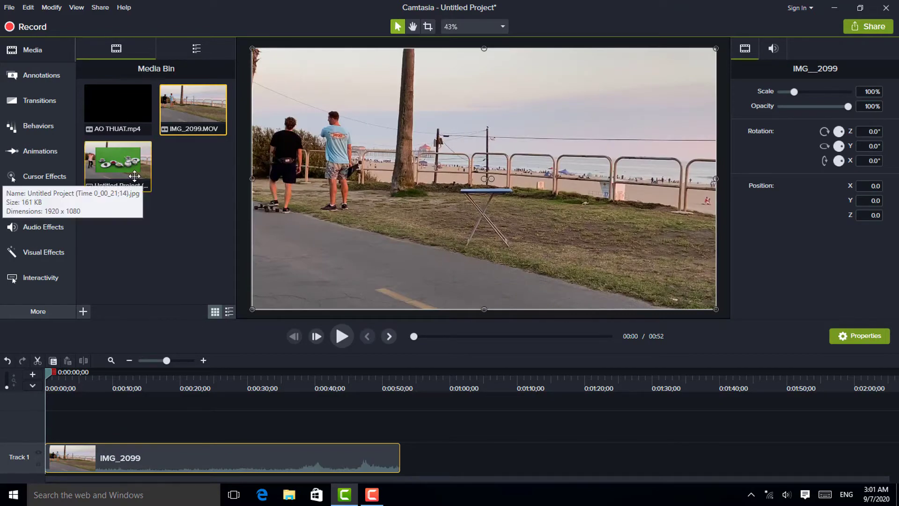
Step: Add the Untitled Project still image to the timeline start above the video and crop it on all four sides to its green-screen area
right_click(134, 176)
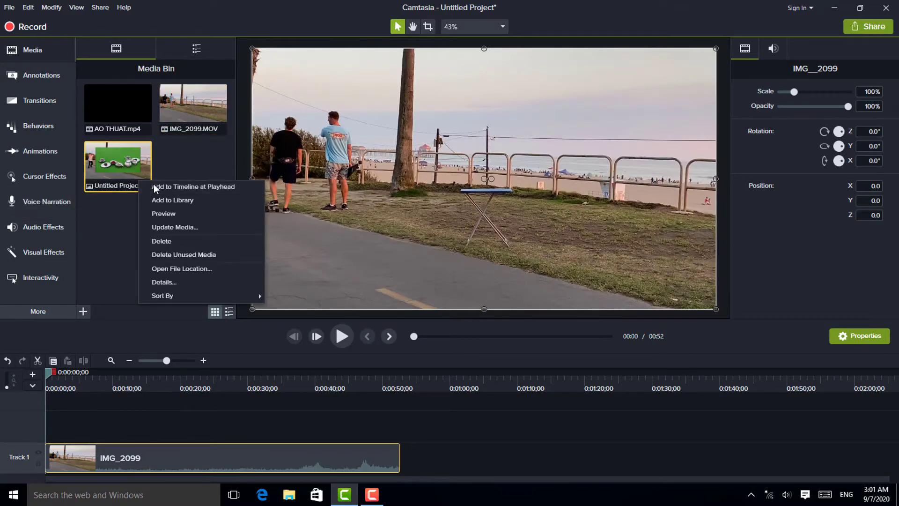
click(152, 187)
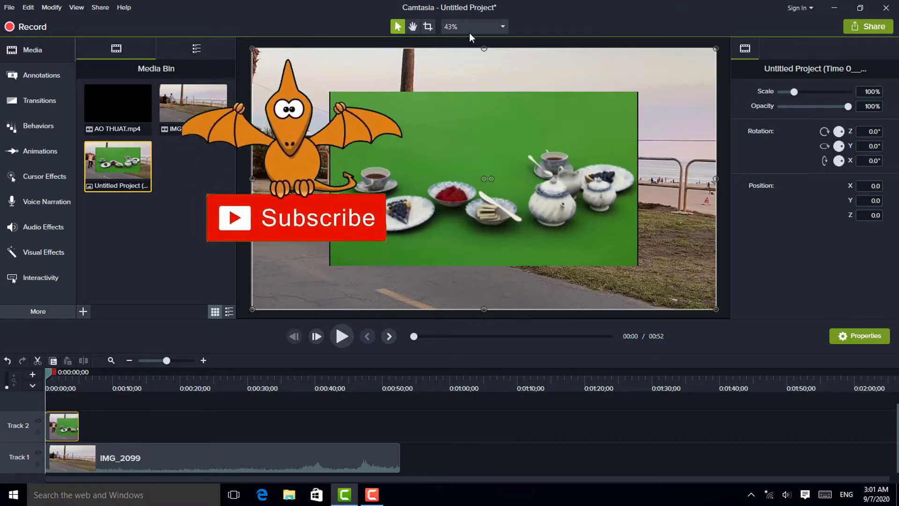
click(427, 26)
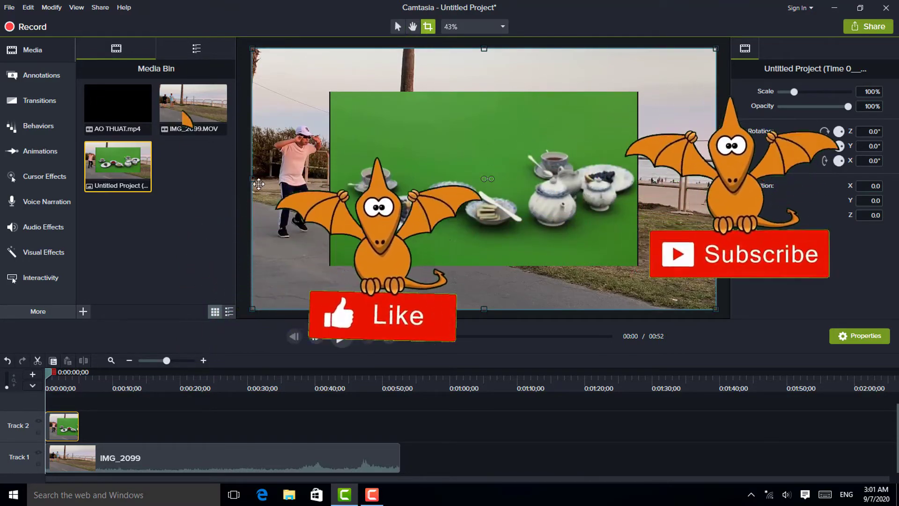
drag(258, 184, 332, 178)
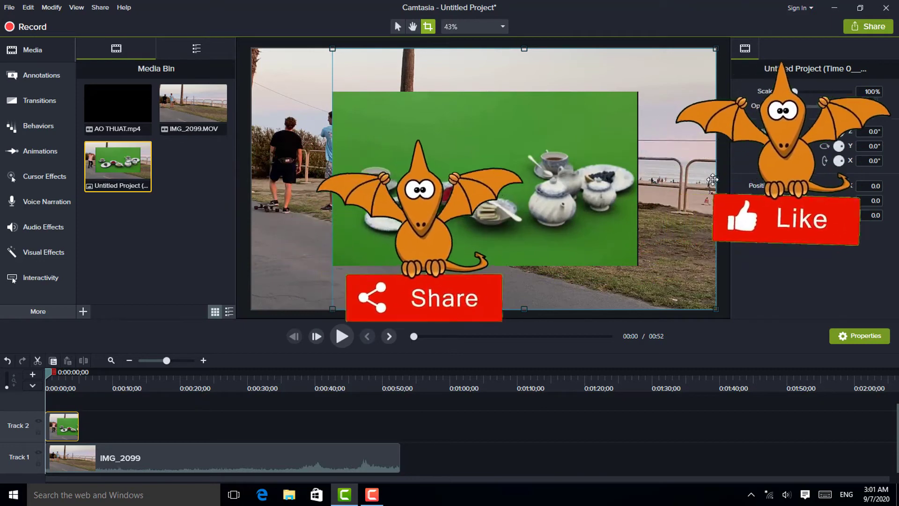
drag(712, 179, 638, 189)
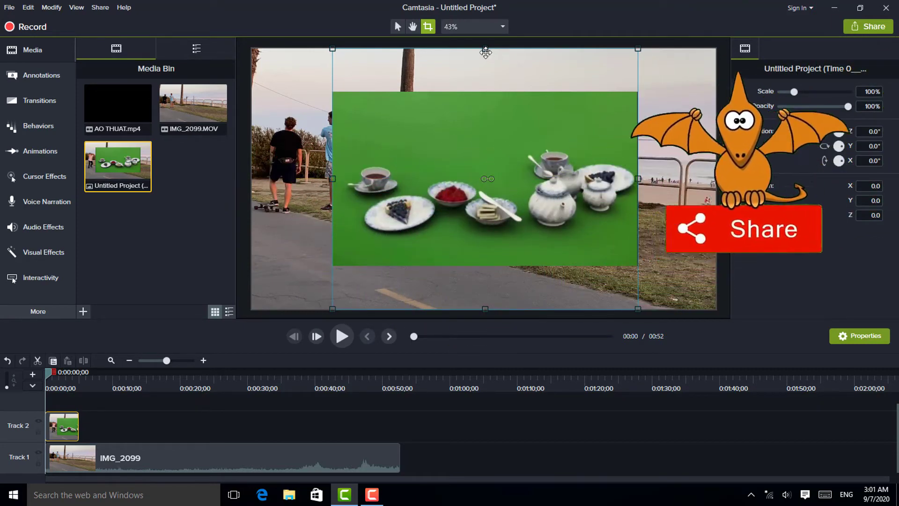
drag(485, 51, 483, 94)
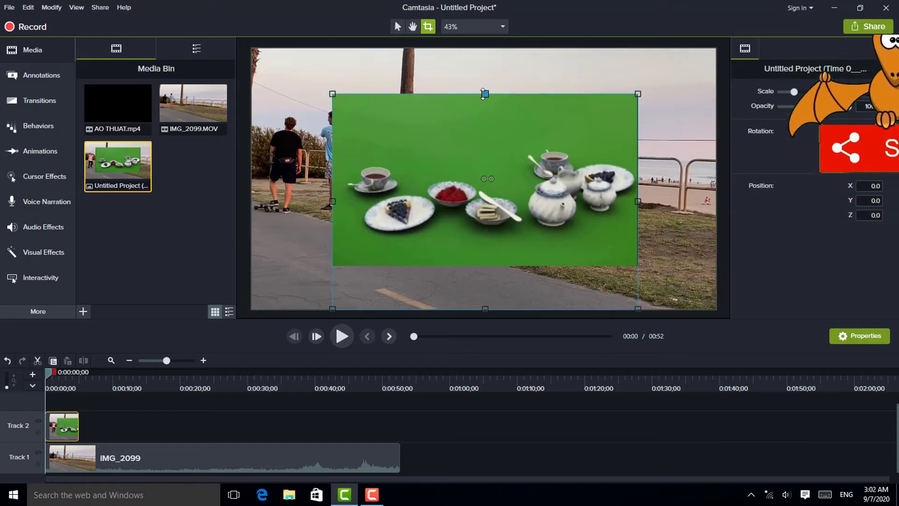
drag(485, 310, 487, 260)
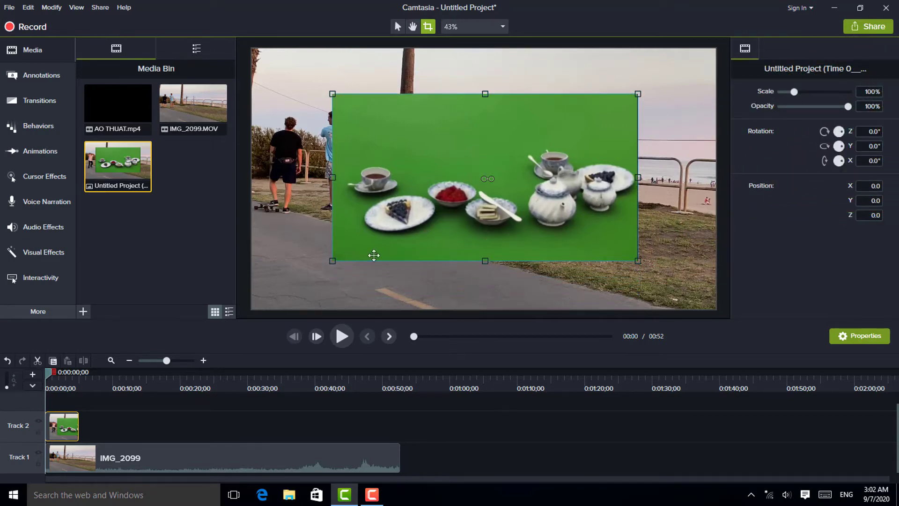
Step: Apply the Remove a Color effect to the still image, sampling its green background and setting the tolerance to 14%
click(45, 253)
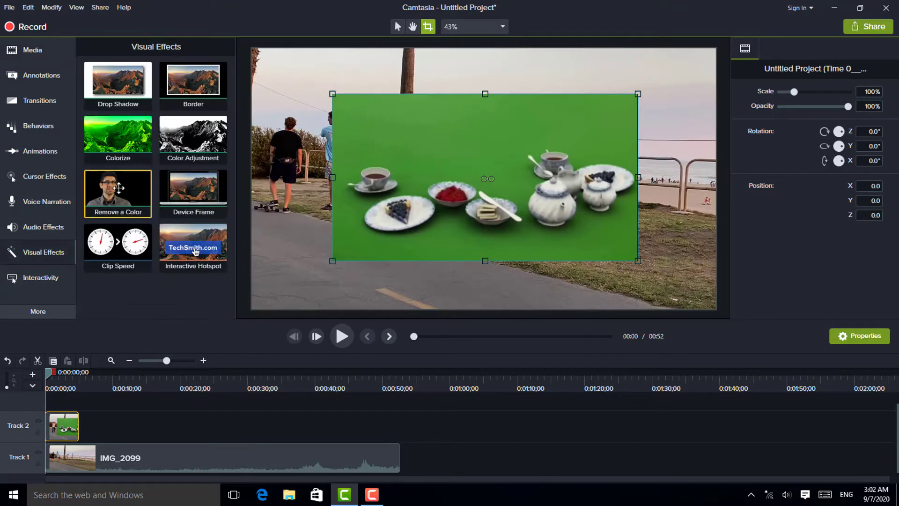
drag(119, 188, 446, 162)
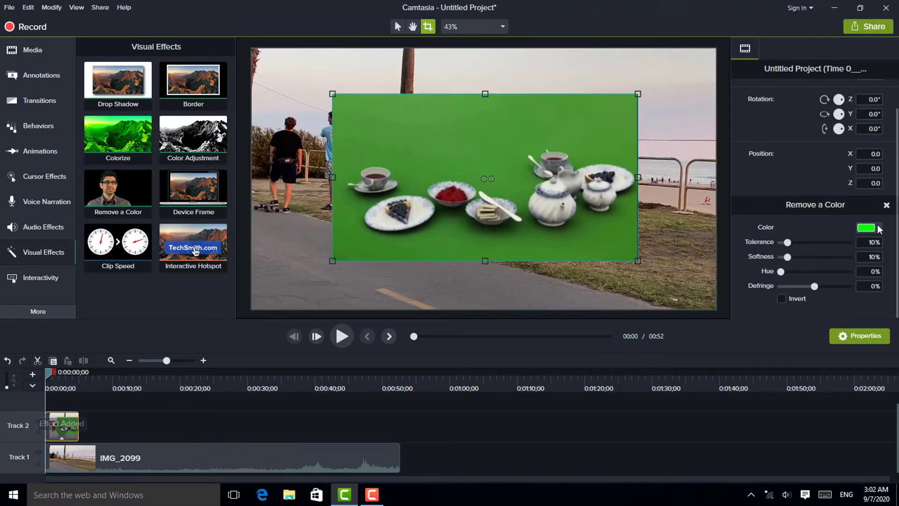
click(879, 228)
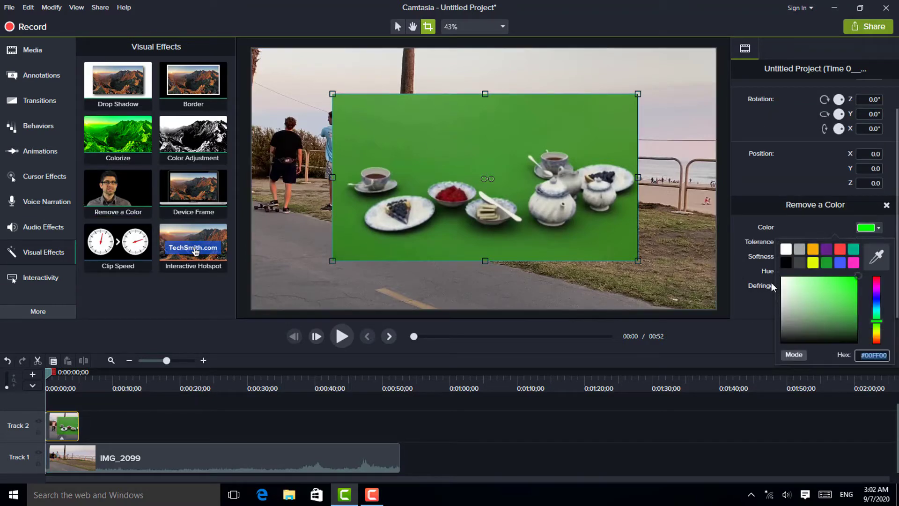
click(878, 257)
click(525, 140)
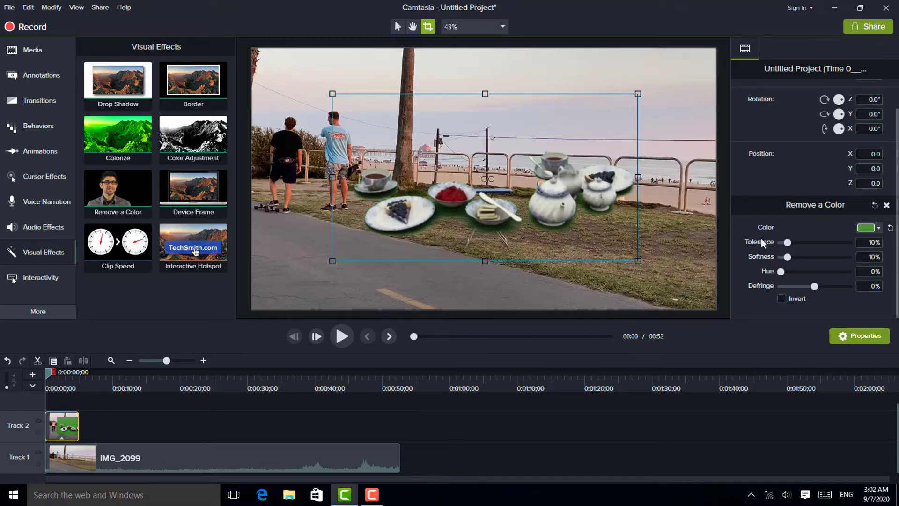
drag(789, 246, 792, 247)
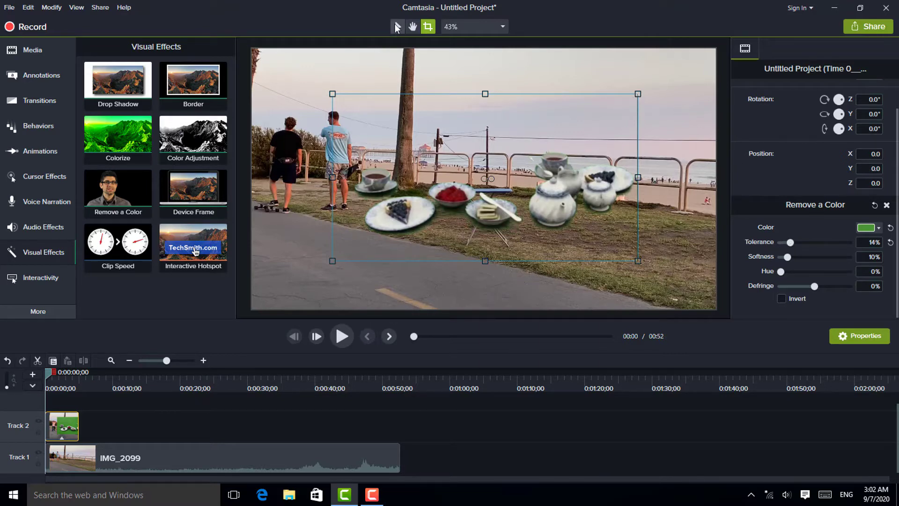
Step: Shrink the keyed tea-set image and place it on the folding table at about X -1.0, Y -1.2
click(396, 25)
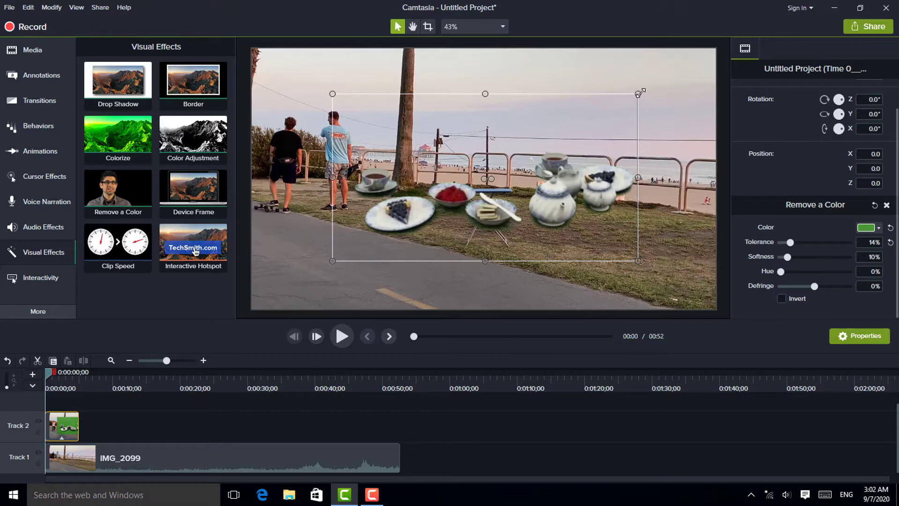
drag(638, 93, 485, 175)
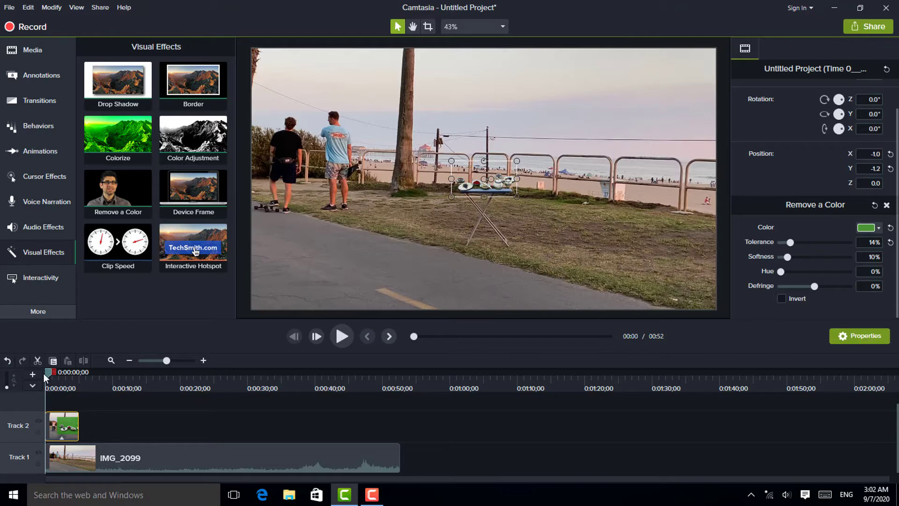
Step: Extend the still image clip on Track 2 so that it ends at 0:00:21;02
drag(47, 372, 182, 372)
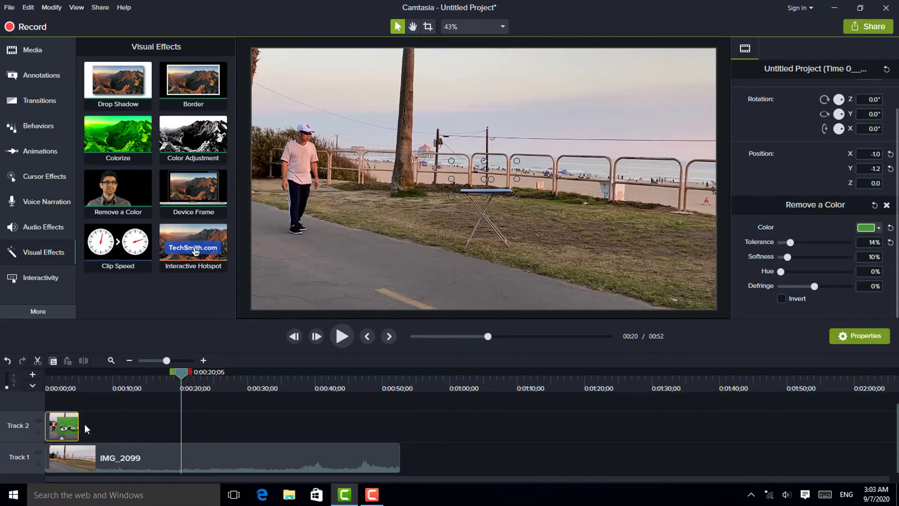
drag(78, 424, 176, 431)
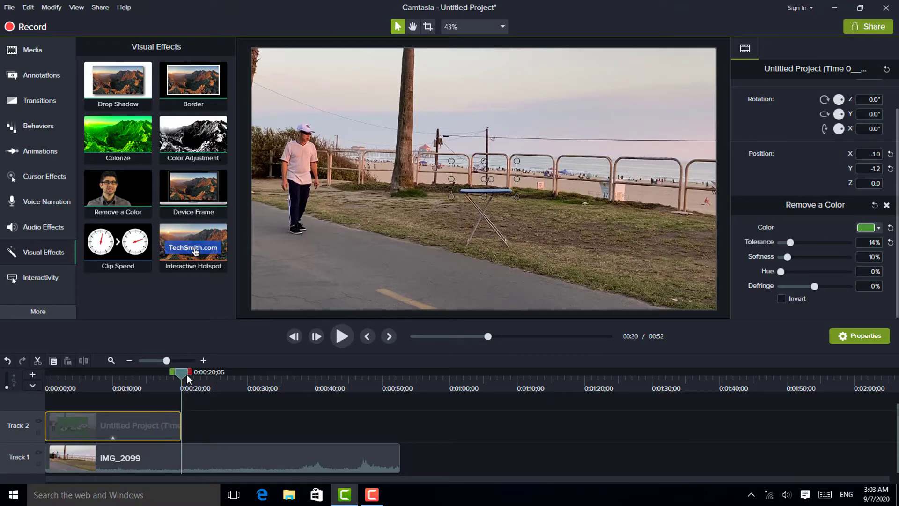
drag(181, 373, 187, 373)
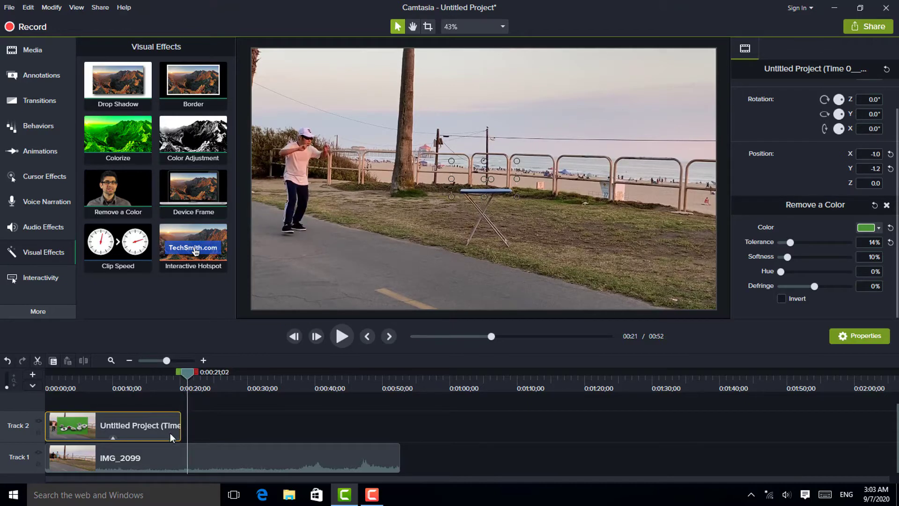
drag(180, 423, 187, 423)
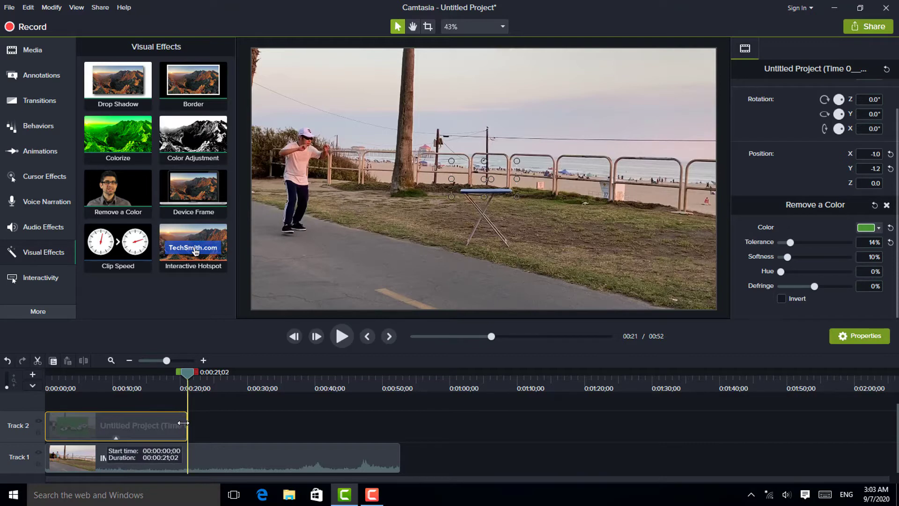
Step: Add AO THUAT.mp4 to Track 2 at 0:00:21;02, directly after the still image clip
click(38, 51)
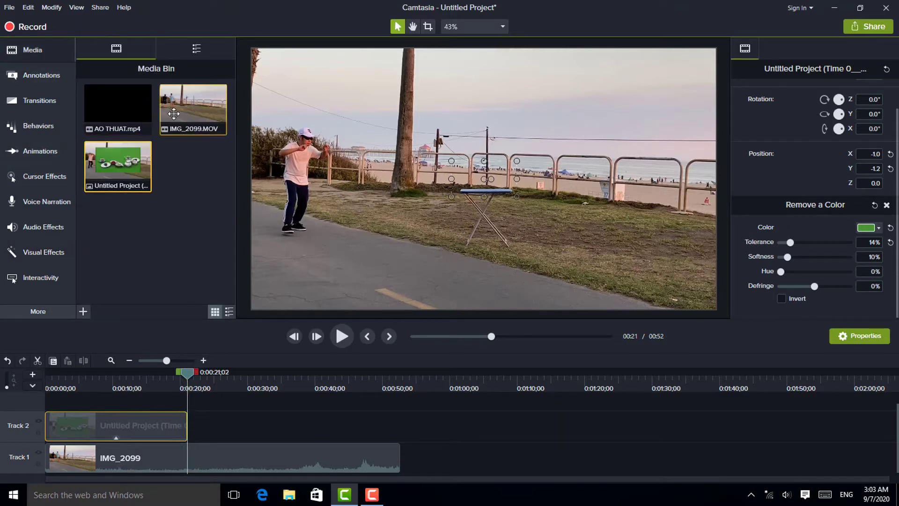
right_click(144, 116)
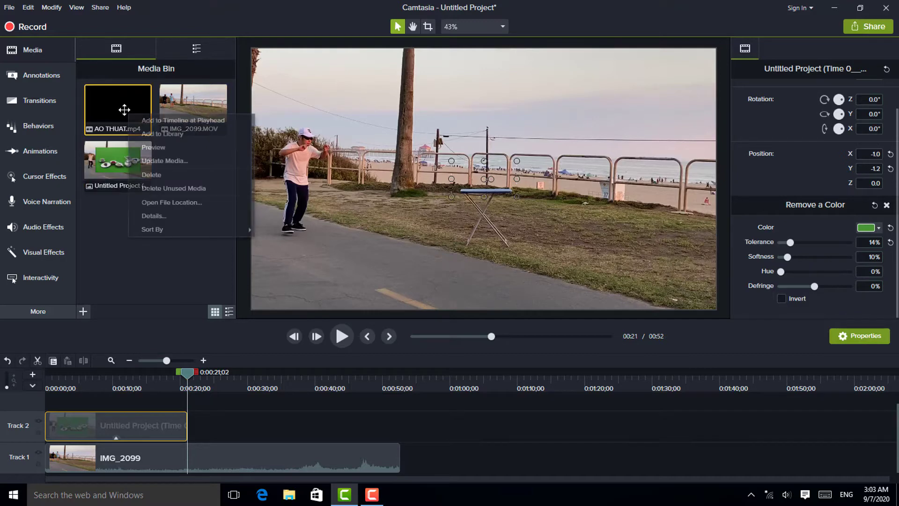
click(147, 121)
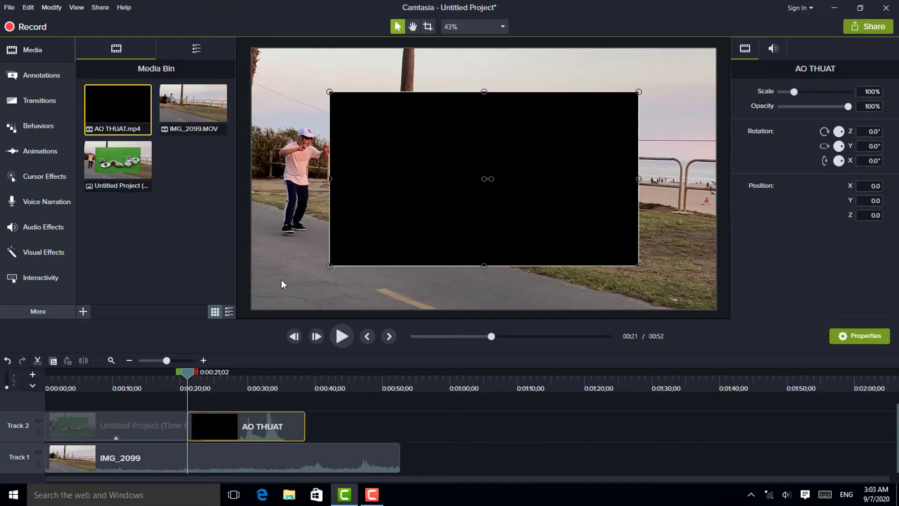
Step: Split the AO THUAT clip at 0:00:22;00 and delete the short piece before the cut
mouse_move(184, 373)
mouse_down()
mouse_move(201, 373)
mouse_move(190, 378)
mouse_up()
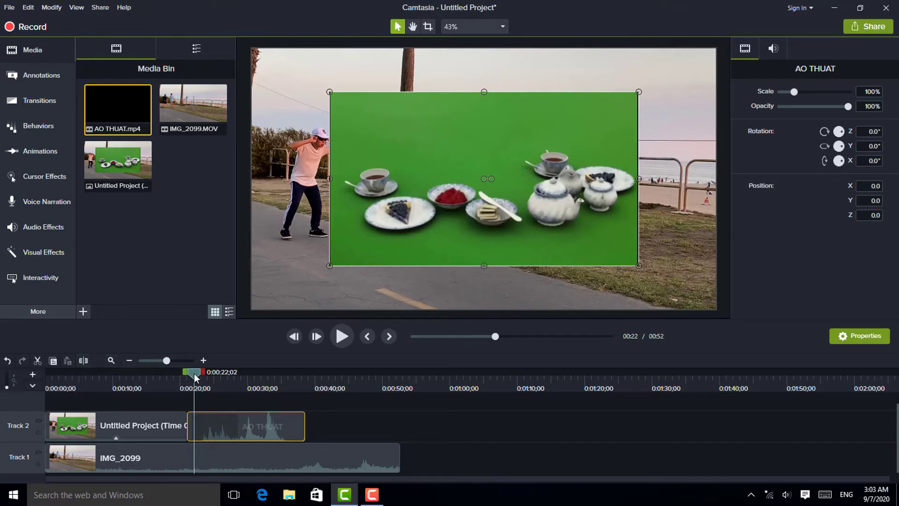
drag(194, 373, 193, 375)
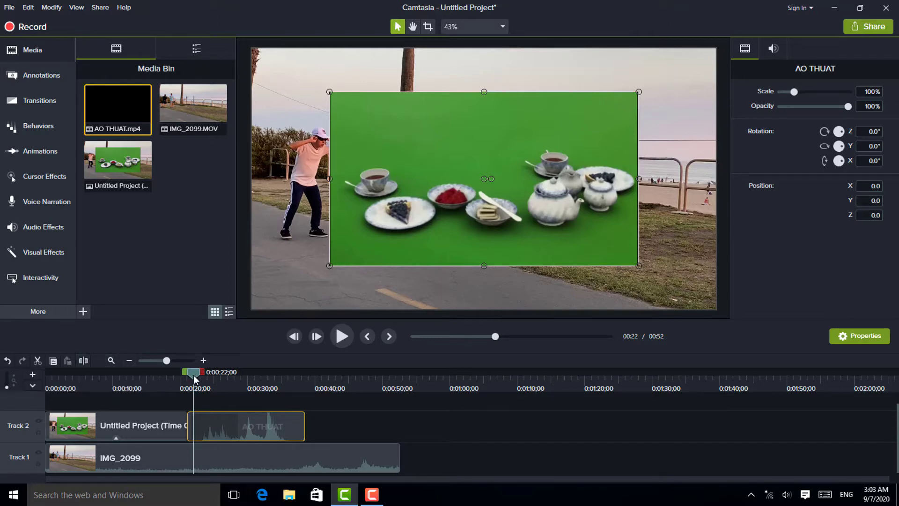
click(83, 361)
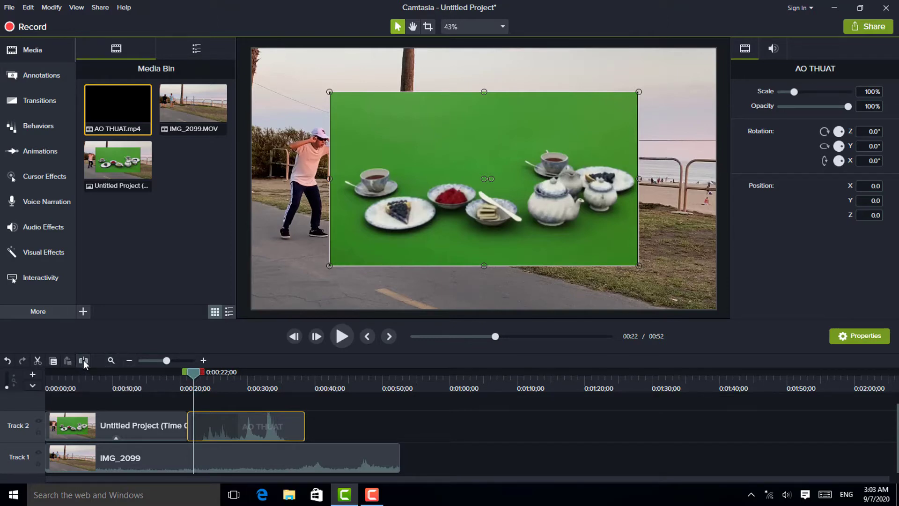
click(190, 425)
right_click(190, 425)
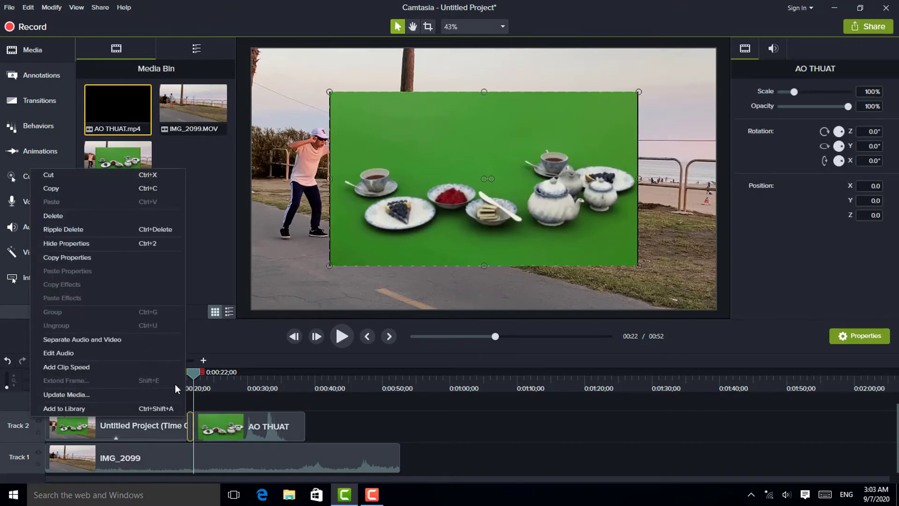
click(101, 218)
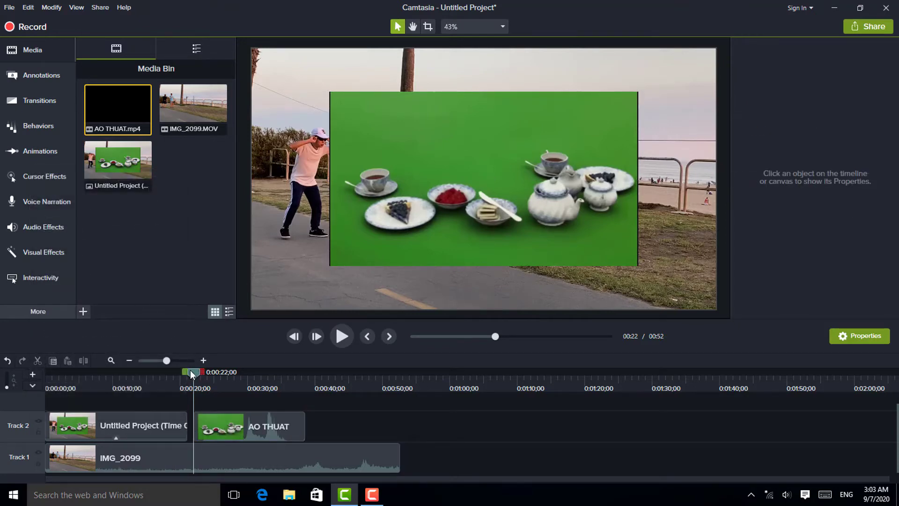
Step: Split the AO THUAT clip at 0:00:28;20 and delete the part after the cut
drag(190, 370, 232, 381)
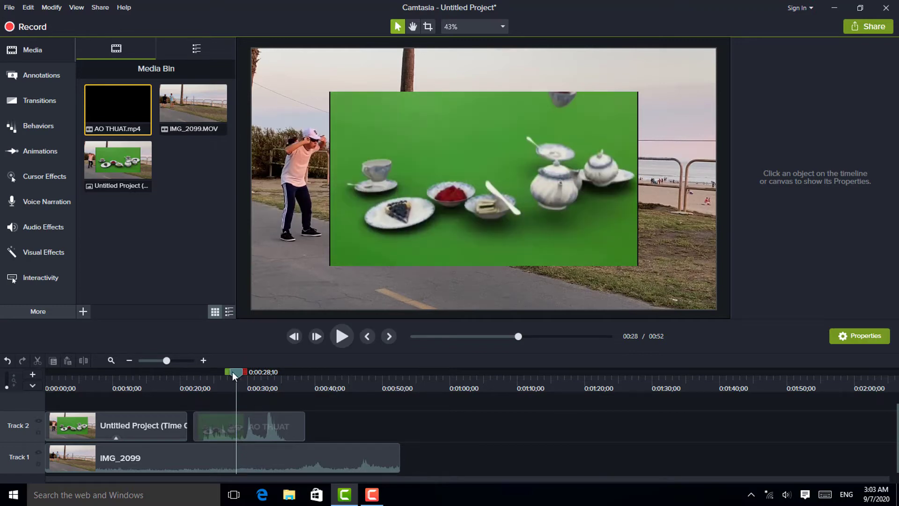
drag(235, 372, 236, 372)
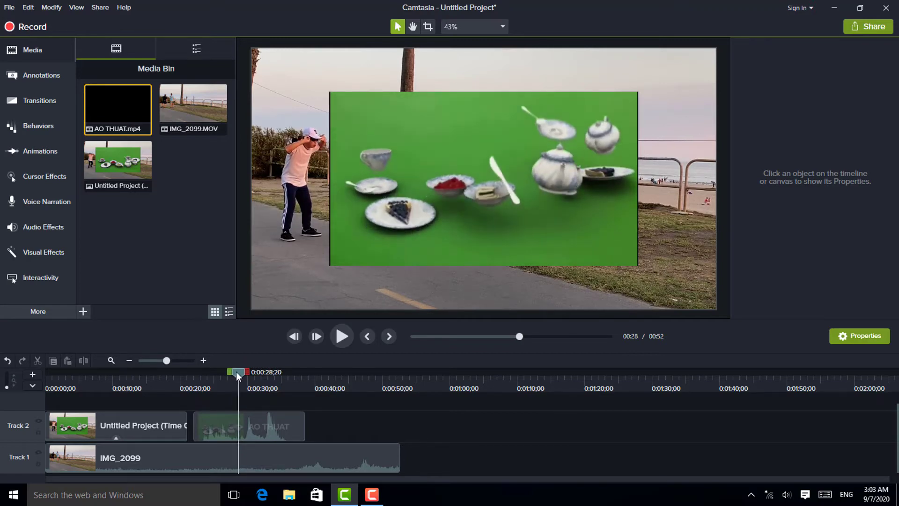
click(282, 432)
click(84, 360)
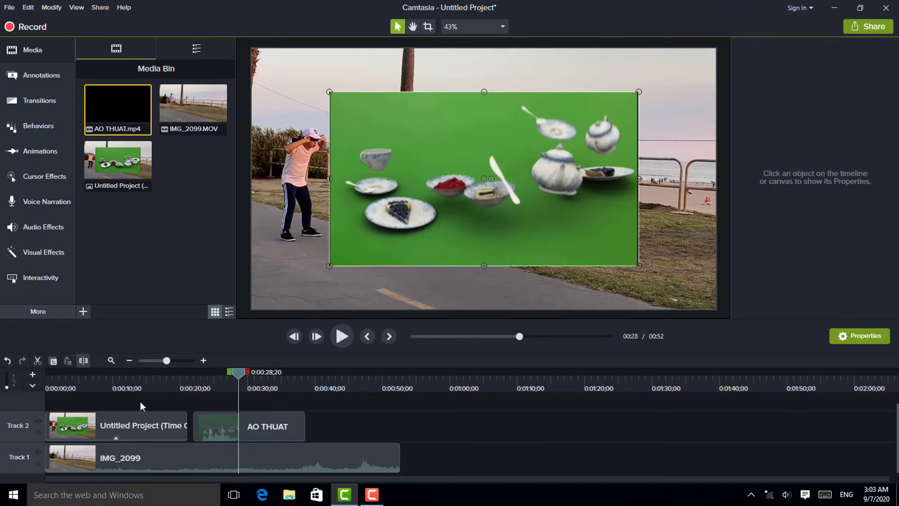
right_click(274, 429)
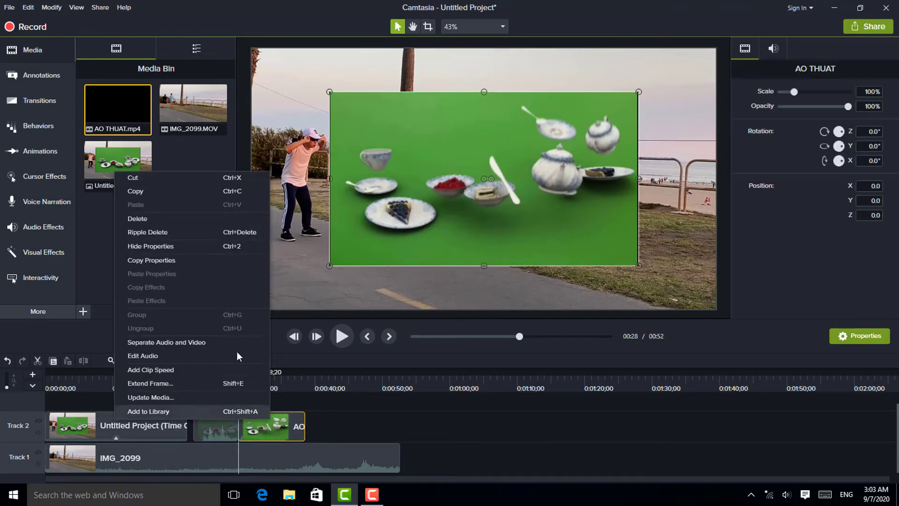
click(179, 220)
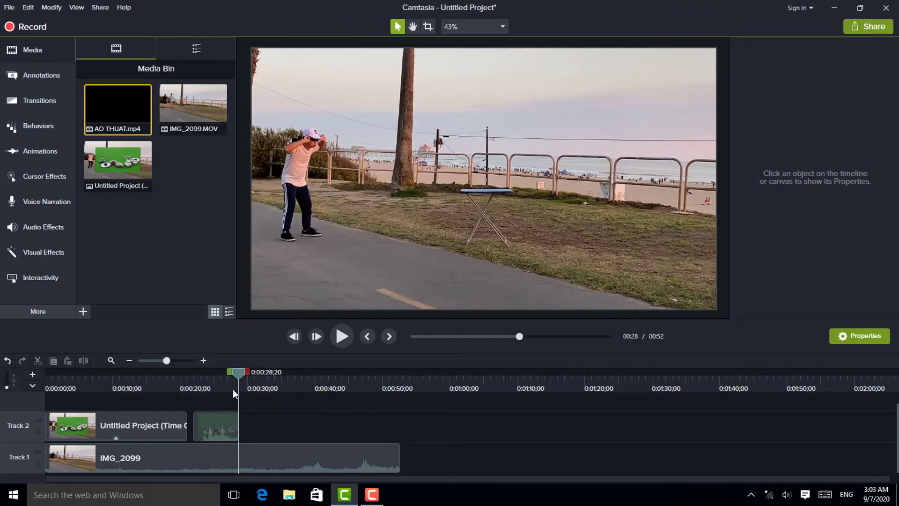
Step: Crop the black strips off the left and right edges of the AO THUAT clip, using the frame at 0:00:26;25
drag(242, 370, 227, 373)
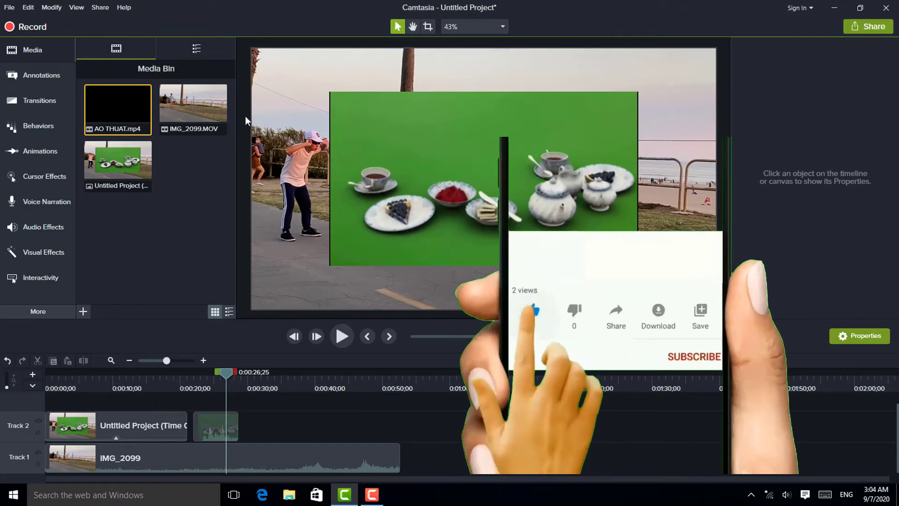
click(427, 26)
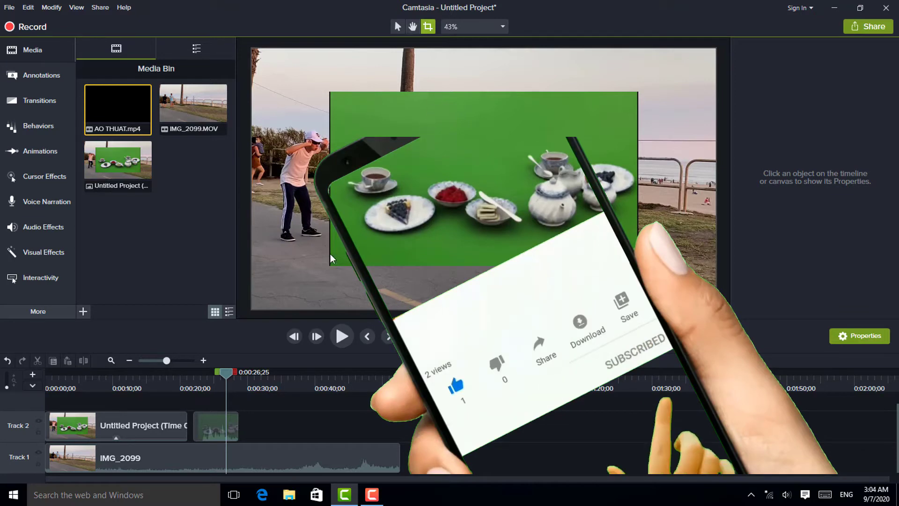
click(205, 434)
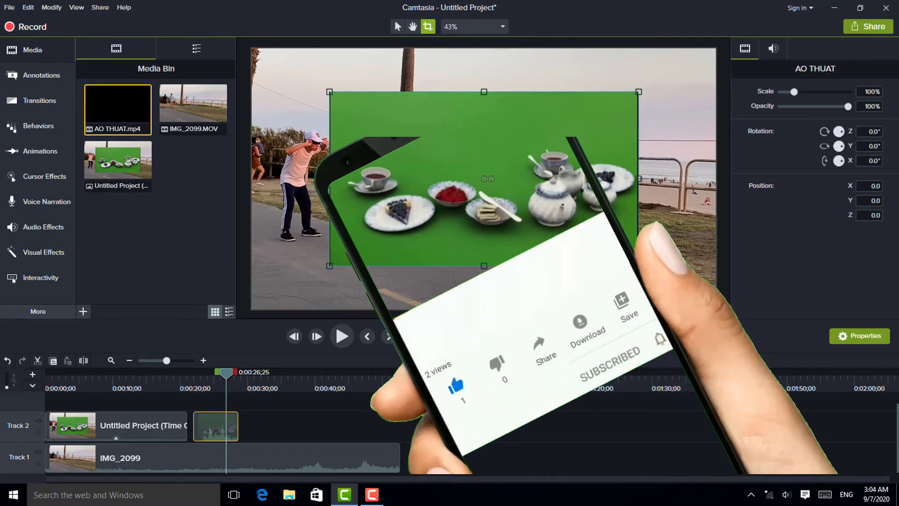
drag(330, 178, 346, 179)
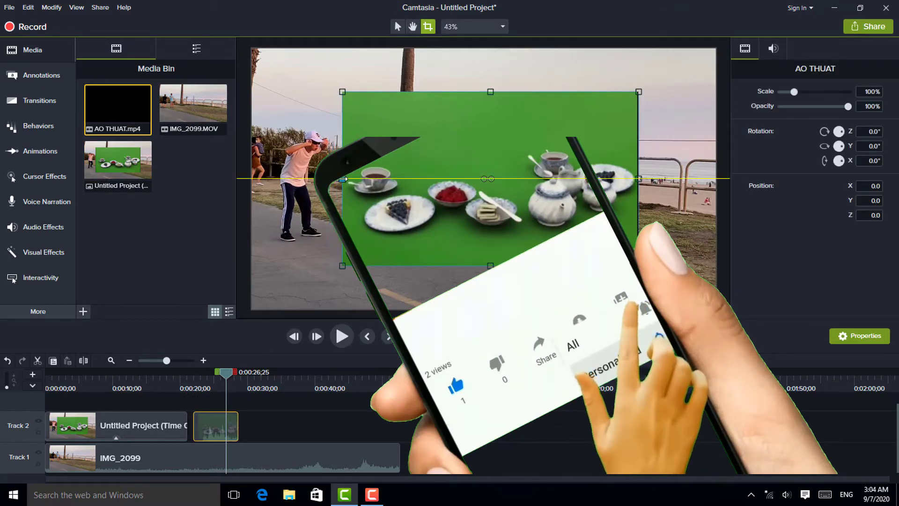
drag(639, 179, 636, 178)
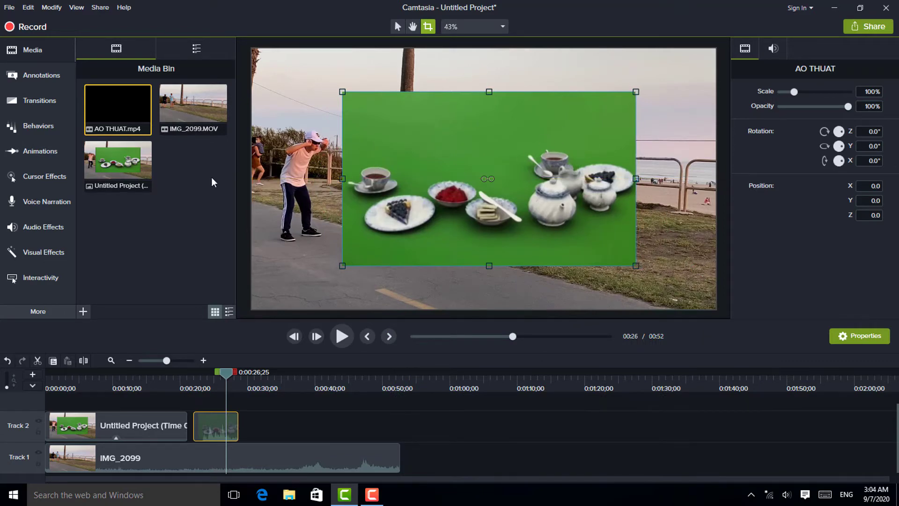
Step: Apply Remove a Color to the AO THUAT clip, sampling its green background as the colour and setting Tolerance to 17%
click(57, 253)
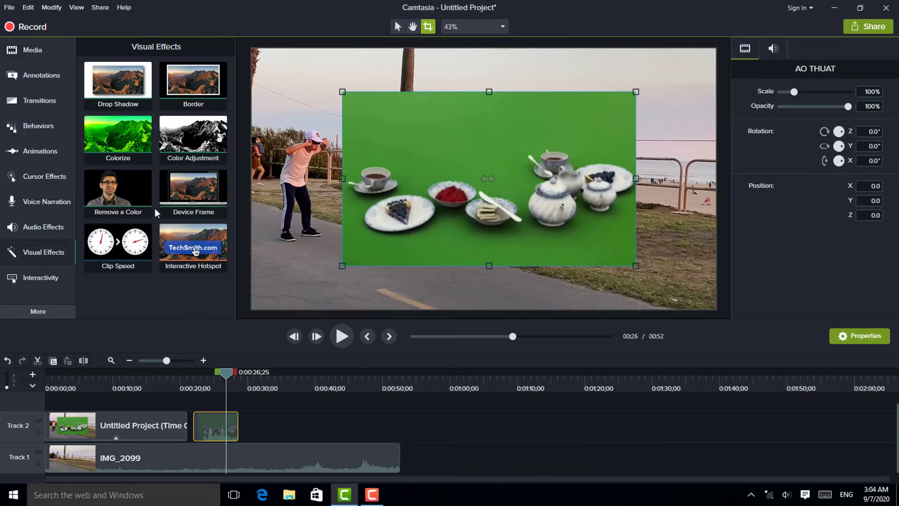
drag(140, 196, 408, 155)
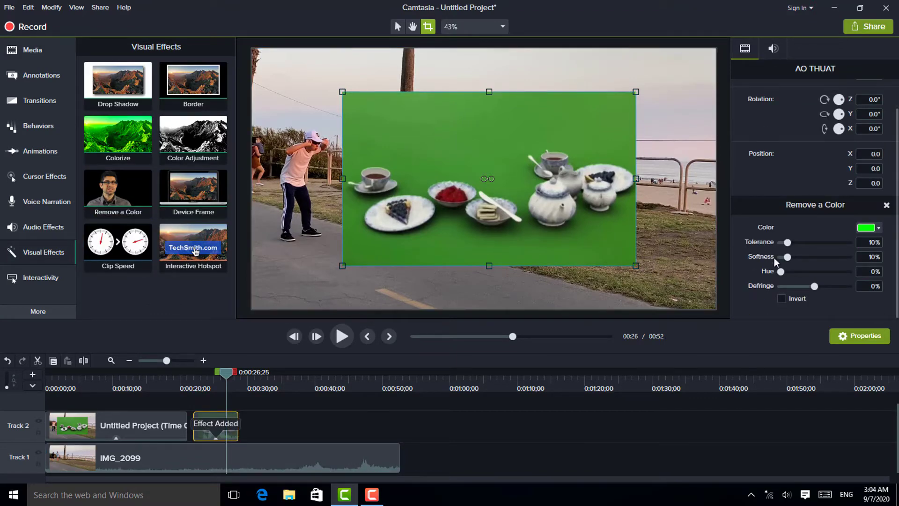
click(879, 228)
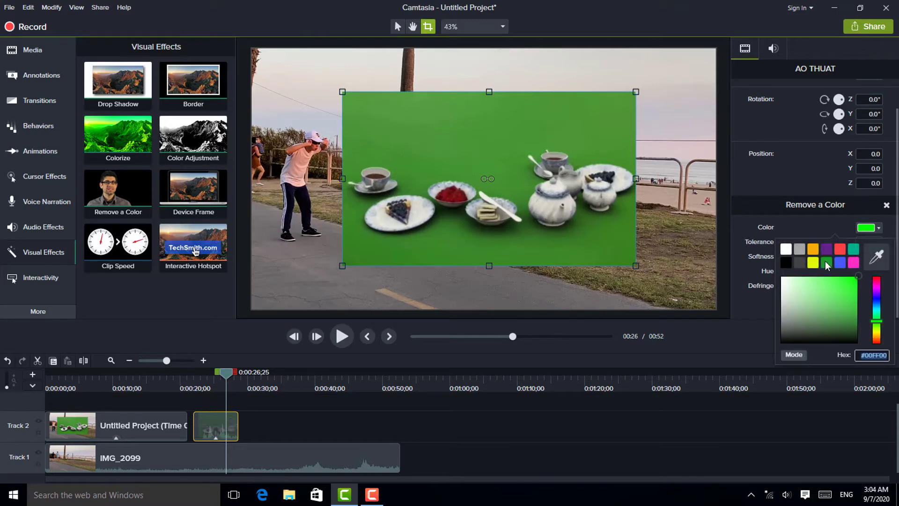
click(878, 266)
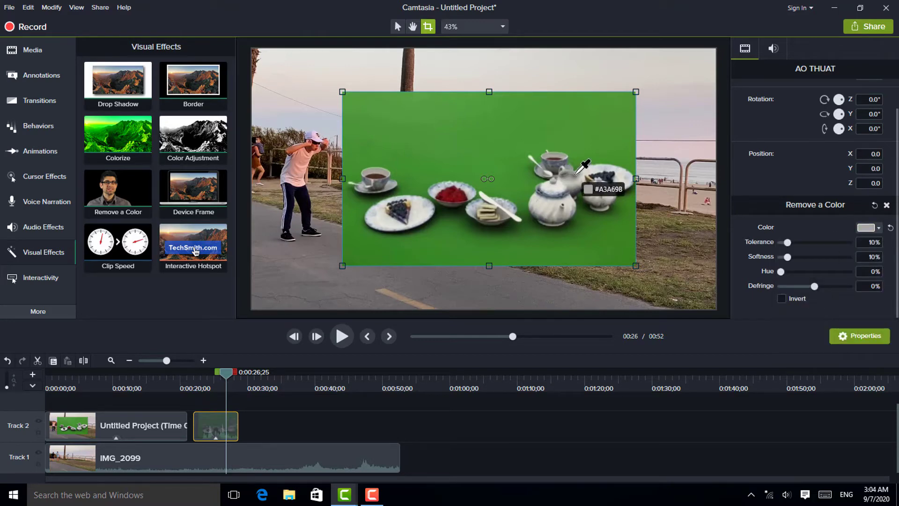
click(564, 136)
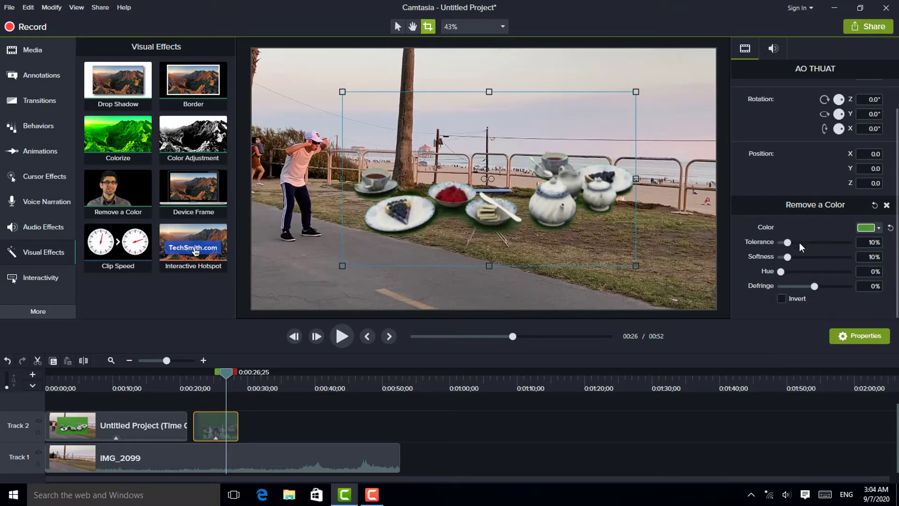
drag(789, 243, 794, 243)
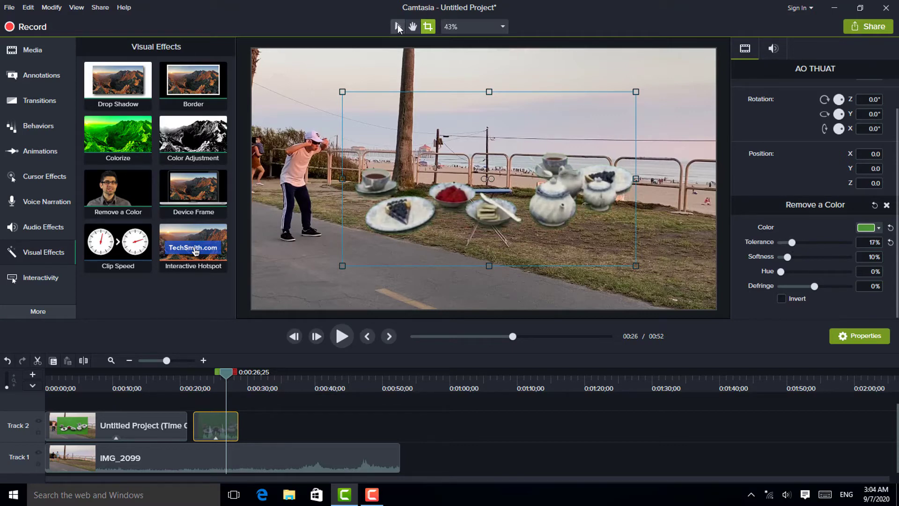
Step: Scale the AO THUAT clip down to about 20.8% and place its tea set on the tabletop at about X -4.3
click(397, 25)
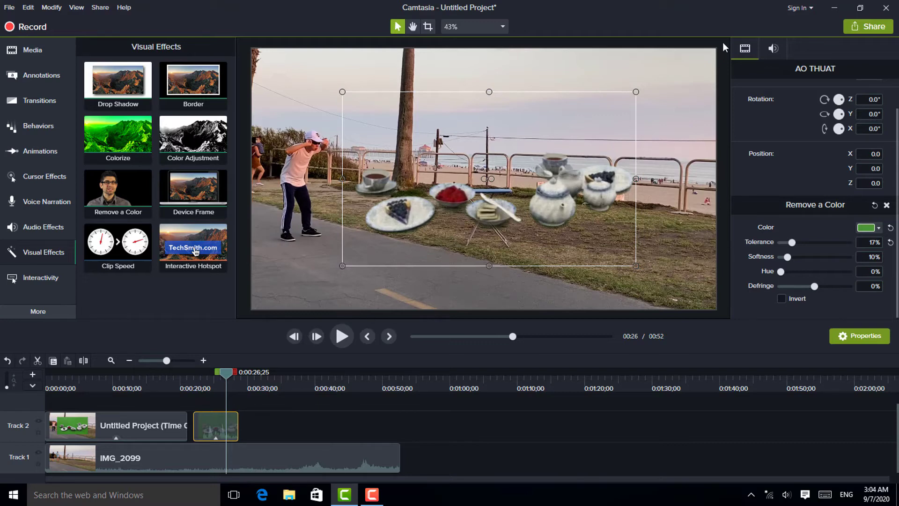
drag(637, 93, 430, 214)
drag(370, 233, 468, 176)
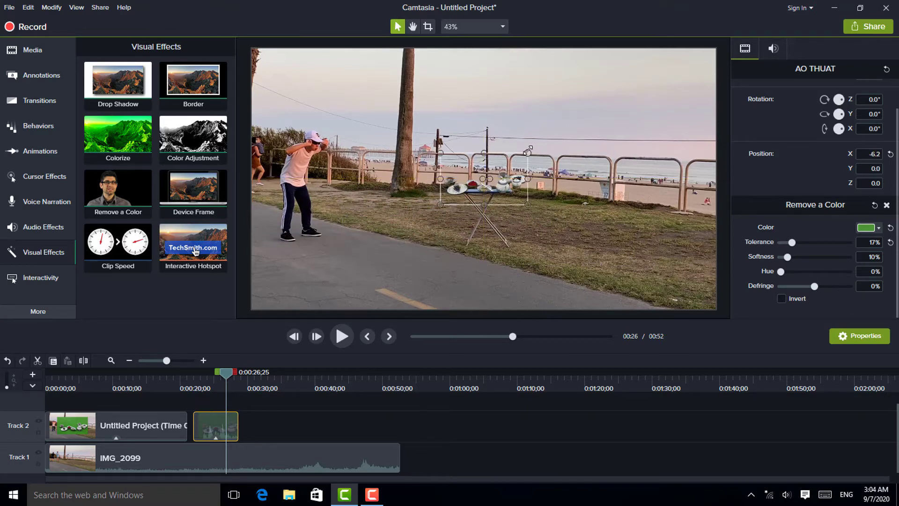
drag(528, 150, 479, 177)
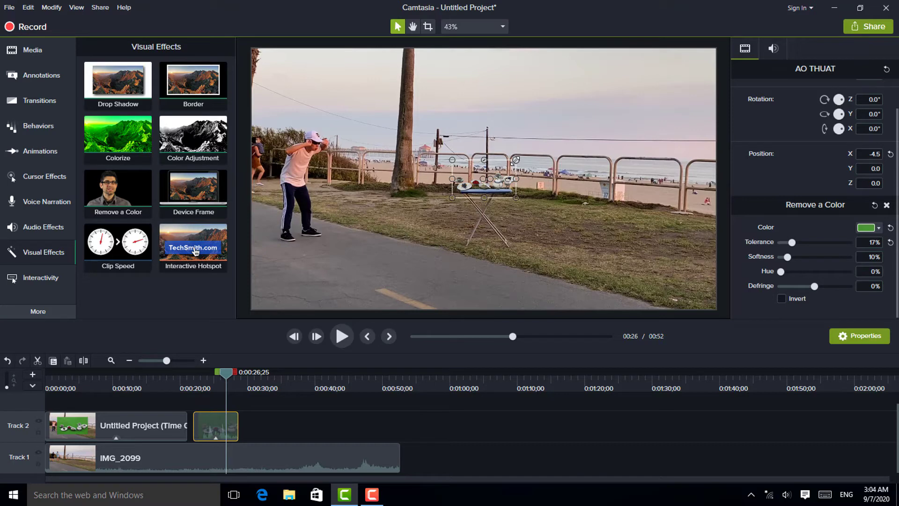
drag(516, 160, 491, 175)
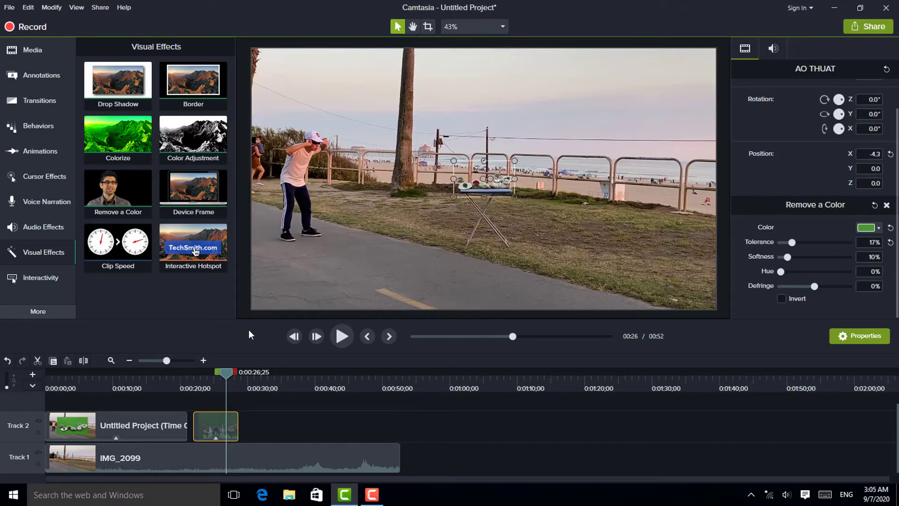
Step: Play the gap from 0:00:21;00 and move the AO THUAT clip on Track 2 back against the end of the still image clip
drag(221, 376, 170, 397)
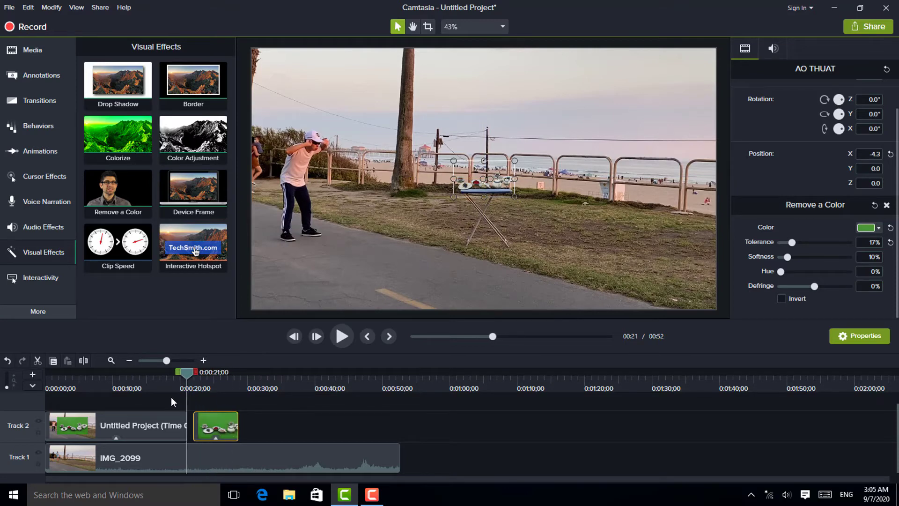
click(340, 337)
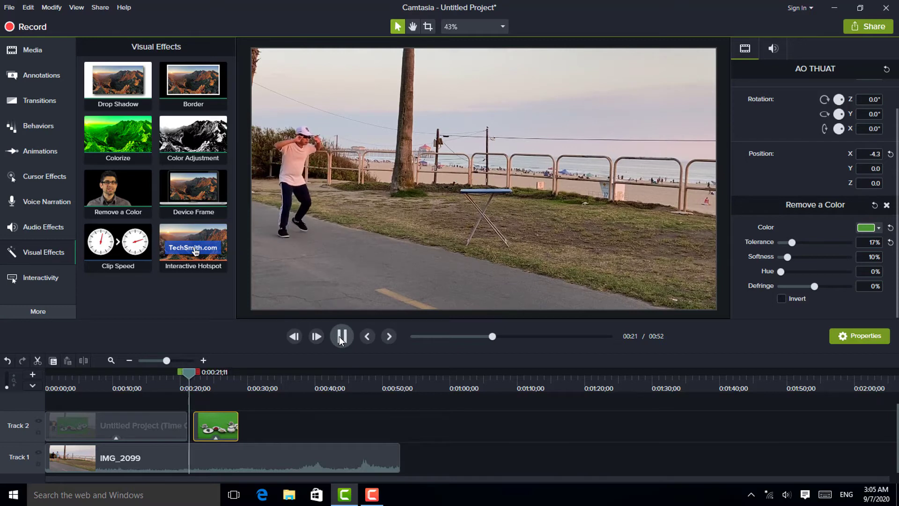
click(339, 336)
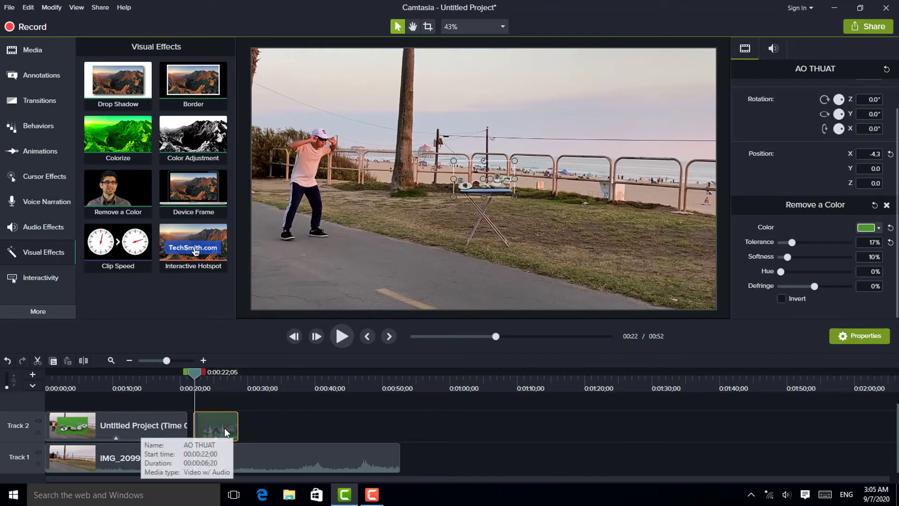
drag(224, 428, 209, 432)
drag(196, 376, 184, 379)
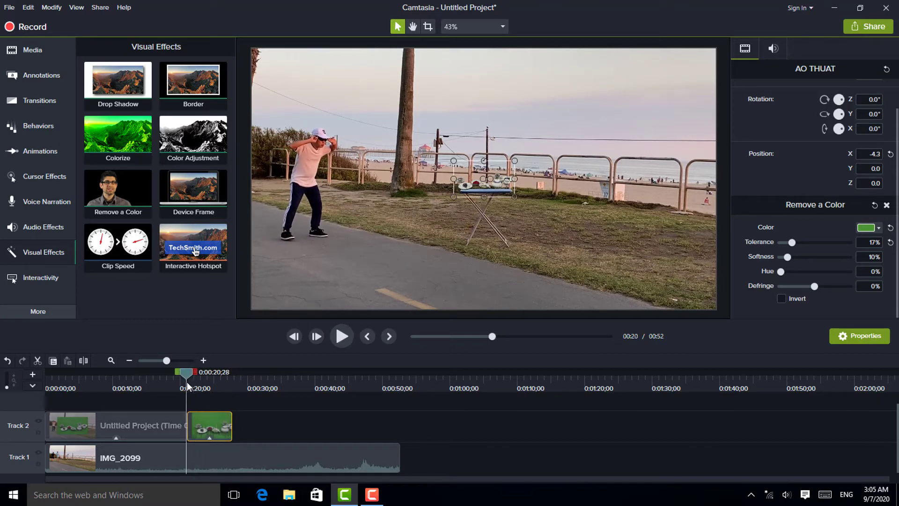
Step: Duplicate the keyed AO THUAT clip and place the copy directly after the original on Track 2
right_click(213, 425)
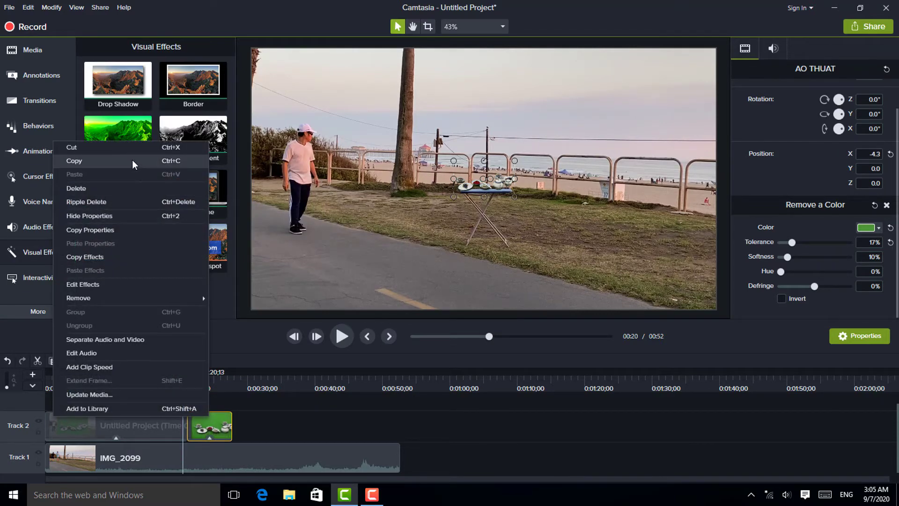
click(133, 161)
click(271, 430)
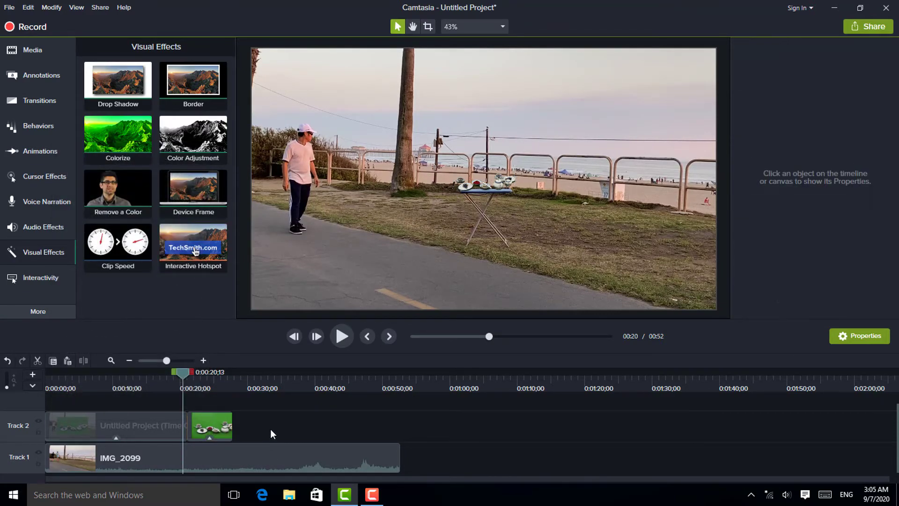
right_click(271, 429)
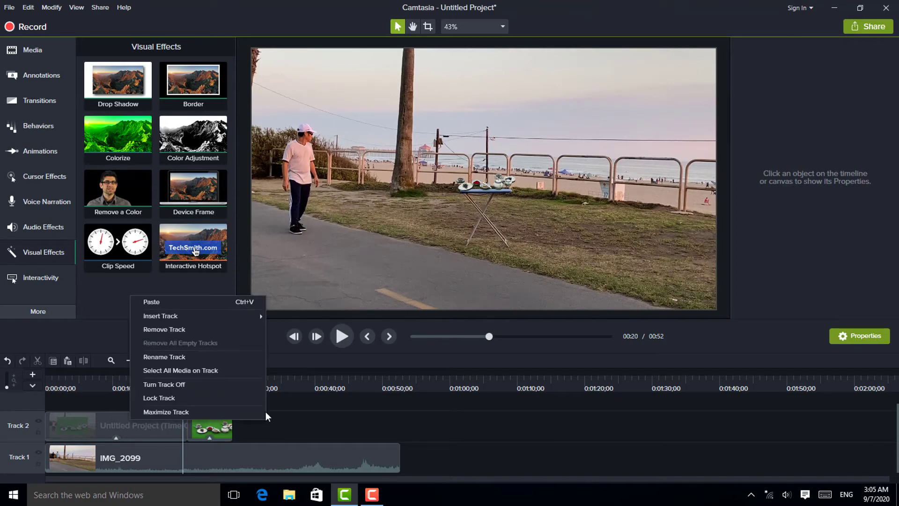
click(212, 302)
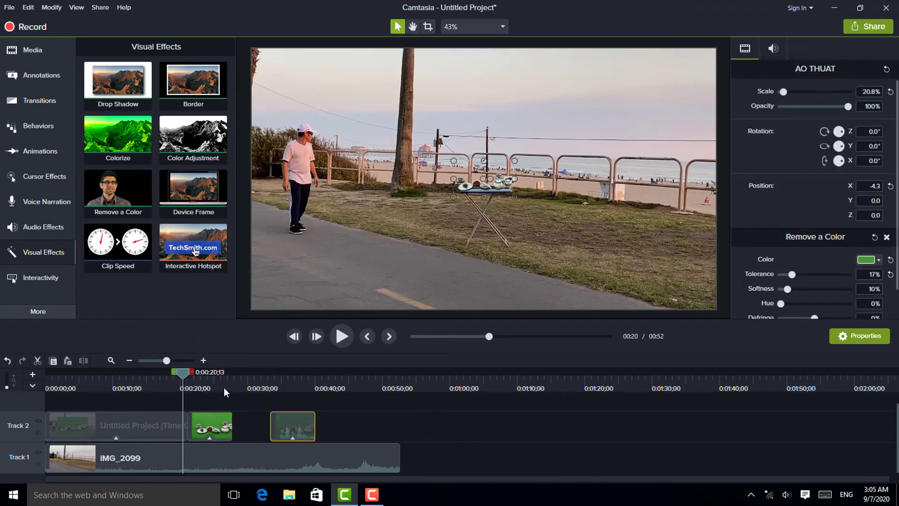
drag(289, 428, 194, 408)
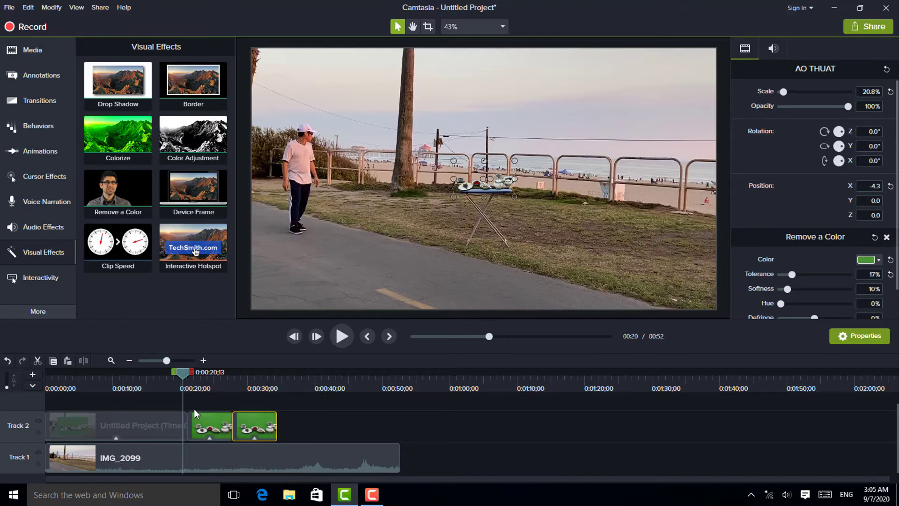
Step: Group the two adjacent AO THUAT clips on Track 2 and play back the composite
click(253, 428)
right_click(246, 421)
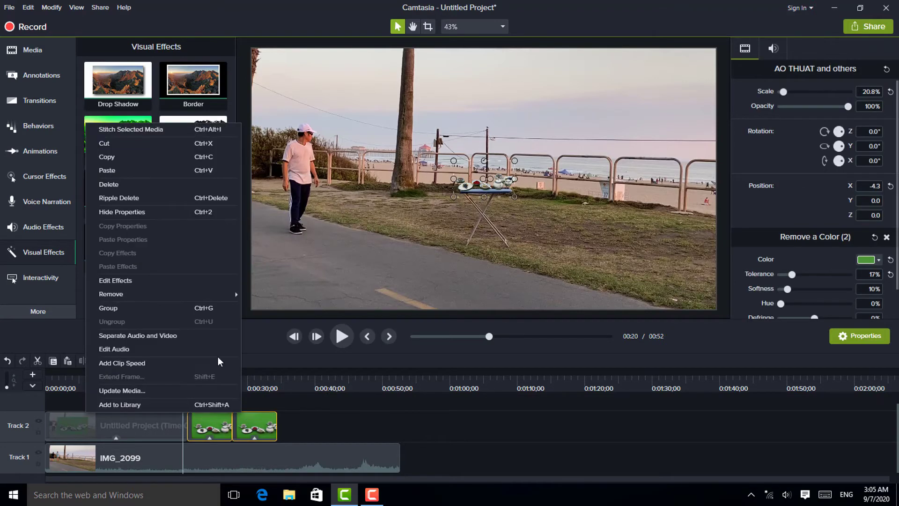
click(153, 309)
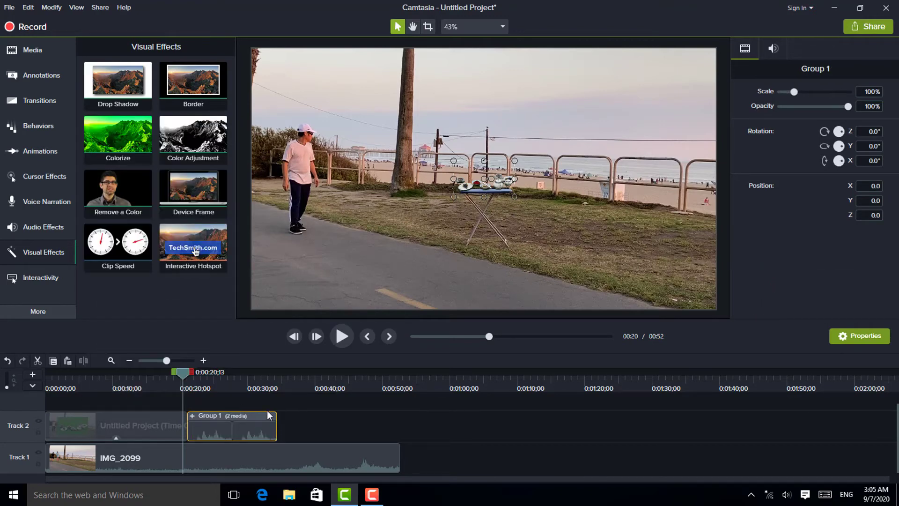
key(space)
click(340, 337)
click(340, 337)
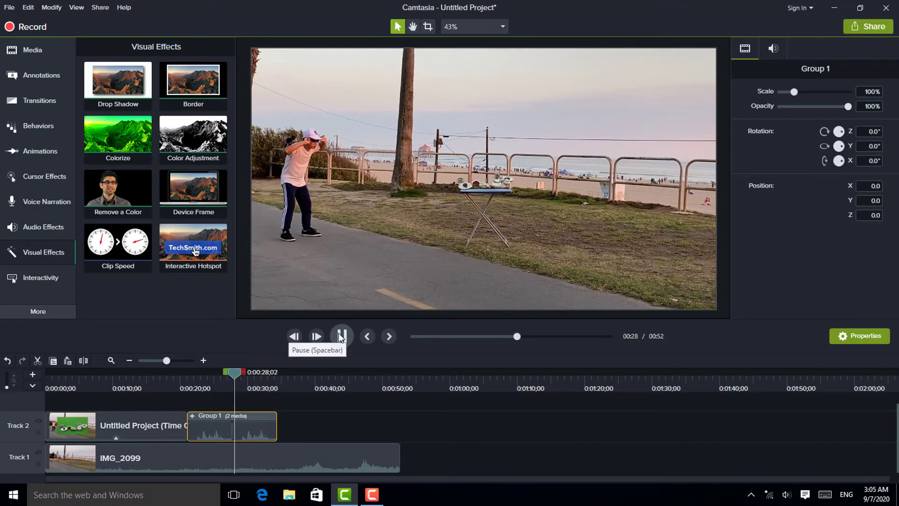
click(340, 337)
Step: Paste another AO THUAT copy directly after Group 1 on Track 2 and trim its end to 0:00:38;02
drag(238, 373, 300, 387)
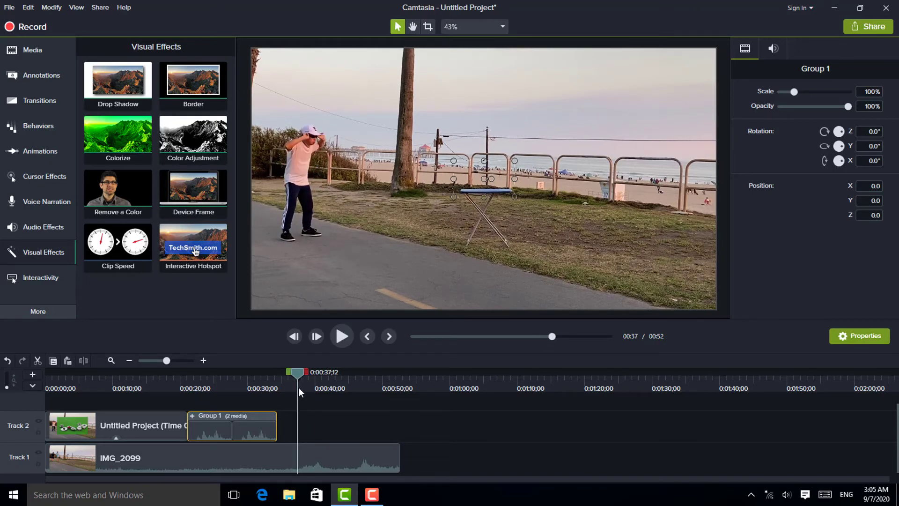
right_click(226, 430)
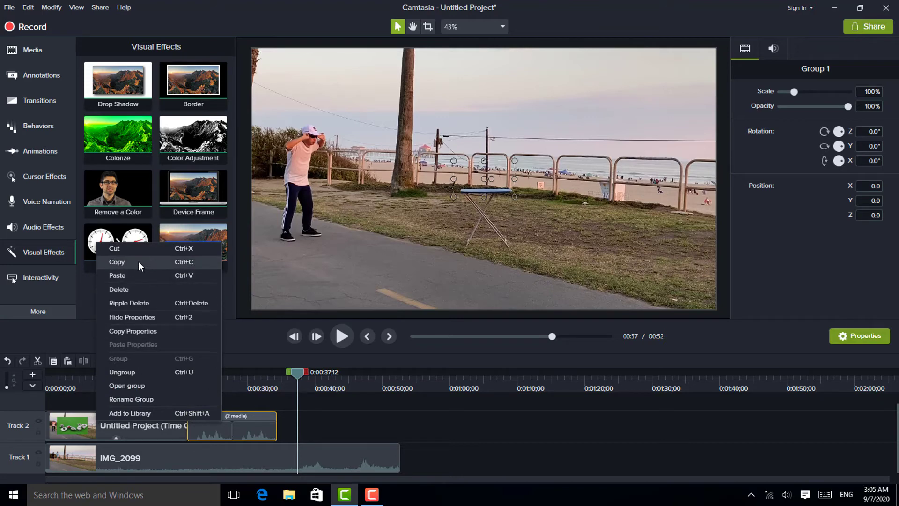
right_click(341, 440)
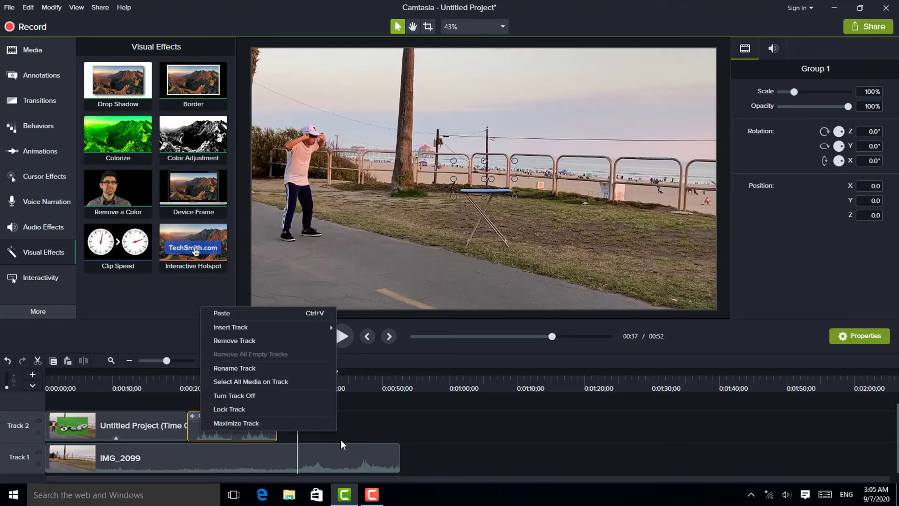
click(255, 313)
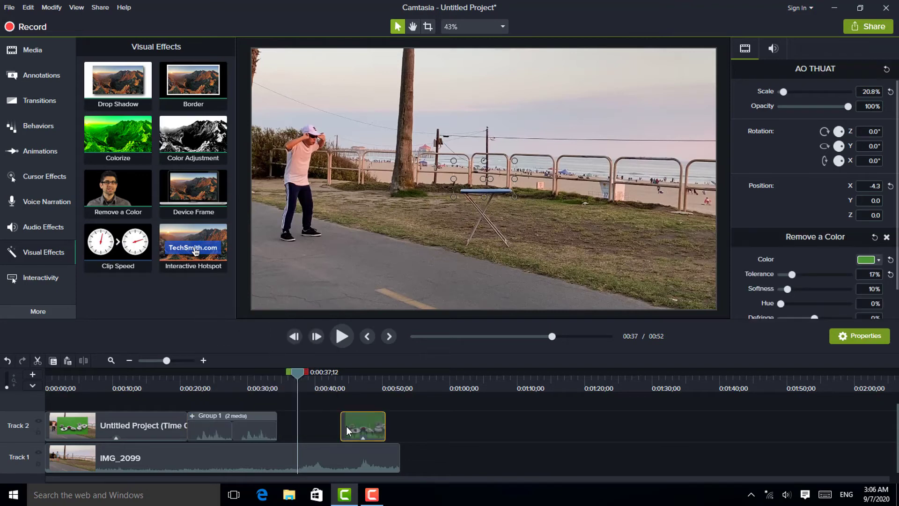
drag(347, 430, 262, 428)
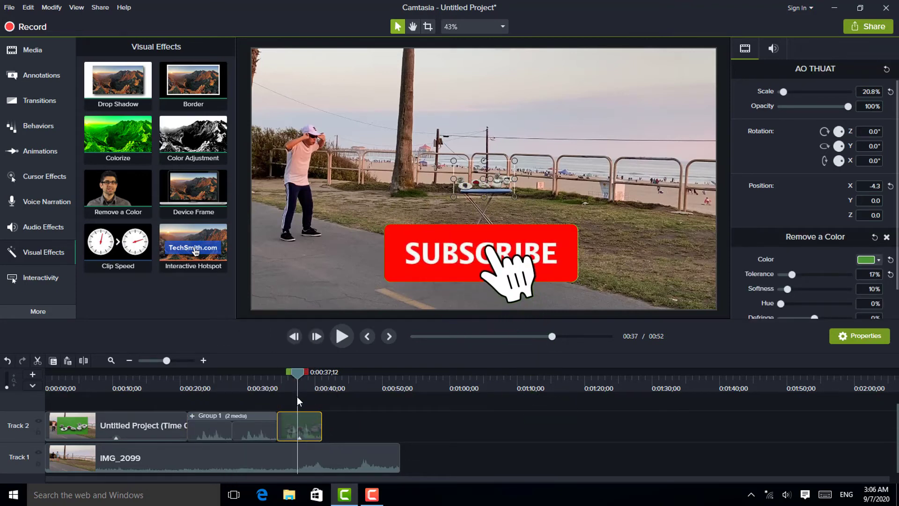
drag(296, 373, 300, 374)
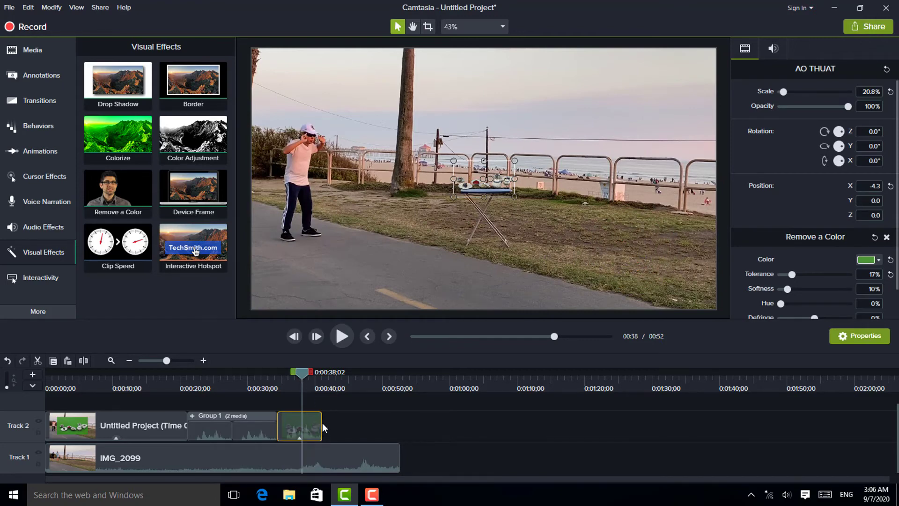
drag(321, 423, 302, 423)
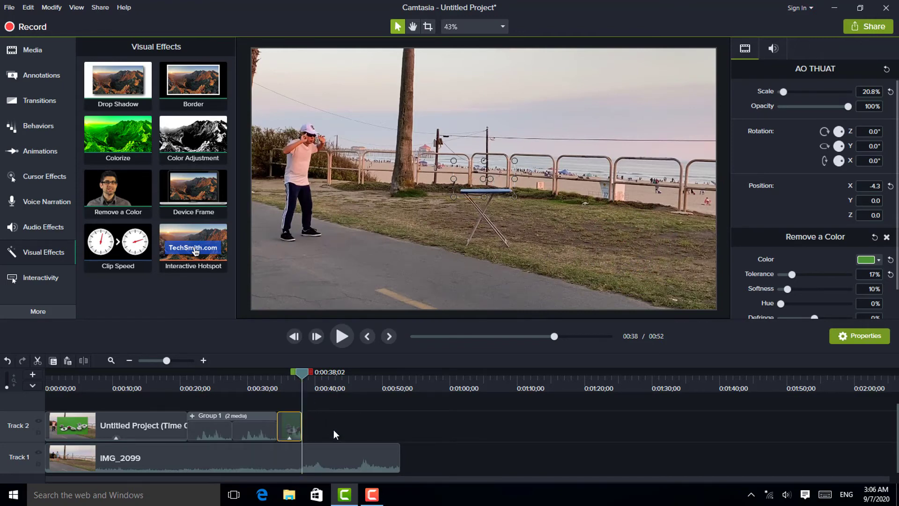
Step: Copy the Untitled Project still image clip to the end of Track 2, trim the copy to end at about 0:00:39;27, and play it back
right_click(105, 423)
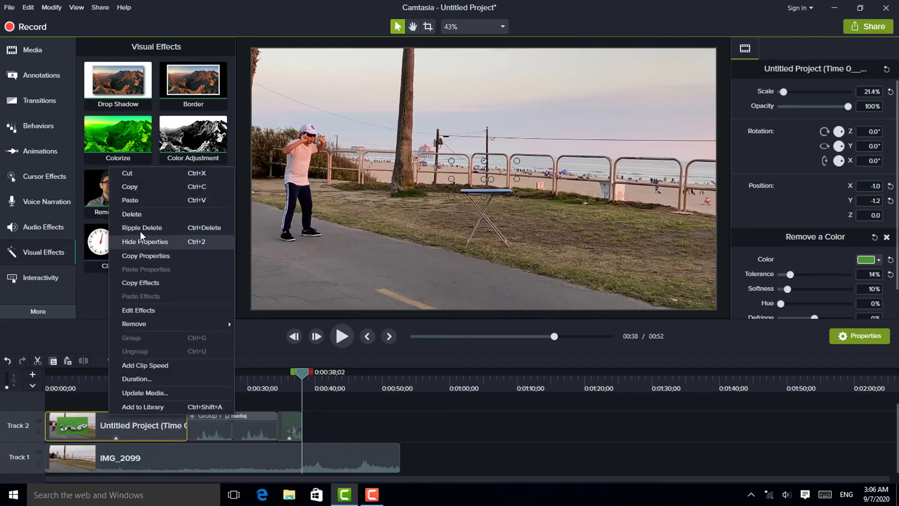
click(147, 190)
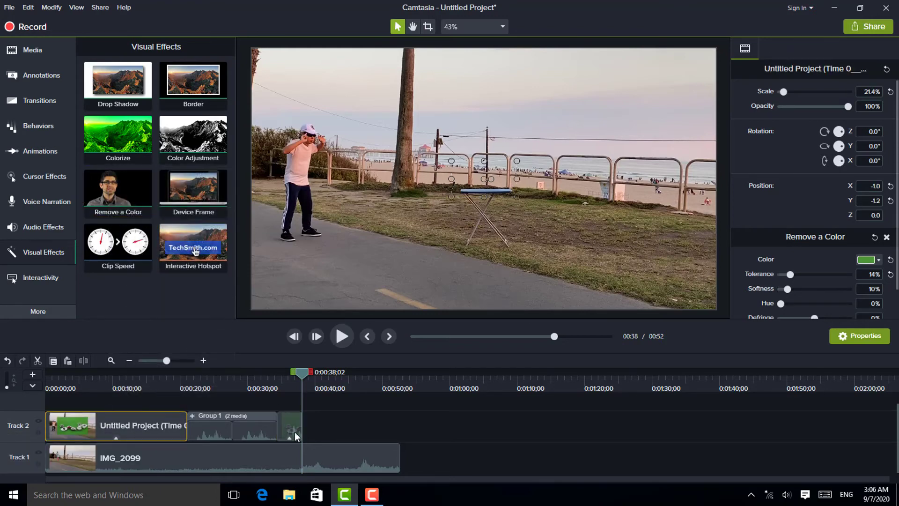
right_click(319, 424)
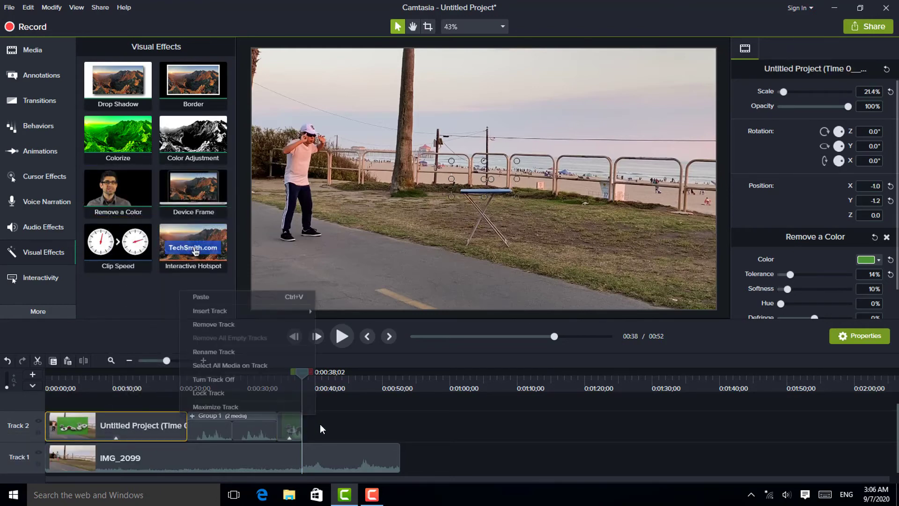
click(247, 299)
drag(331, 433, 311, 429)
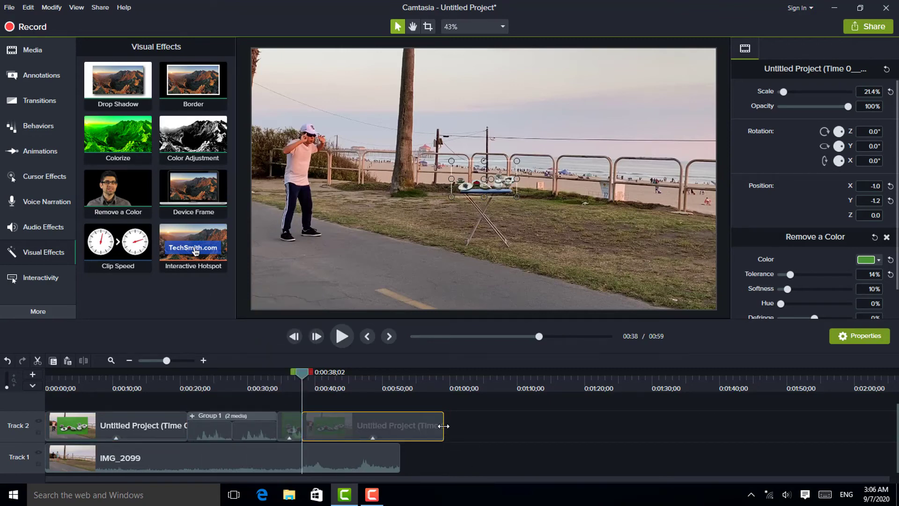
drag(443, 426, 314, 426)
click(344, 335)
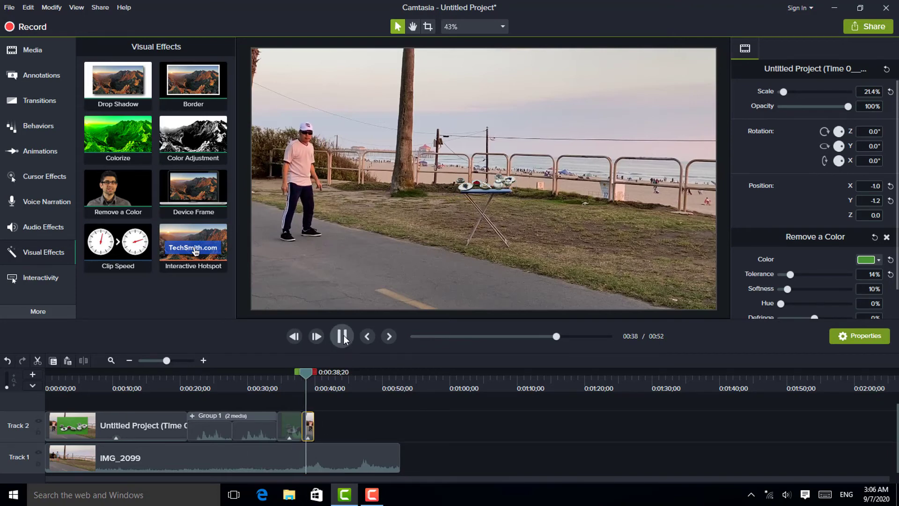
click(344, 335)
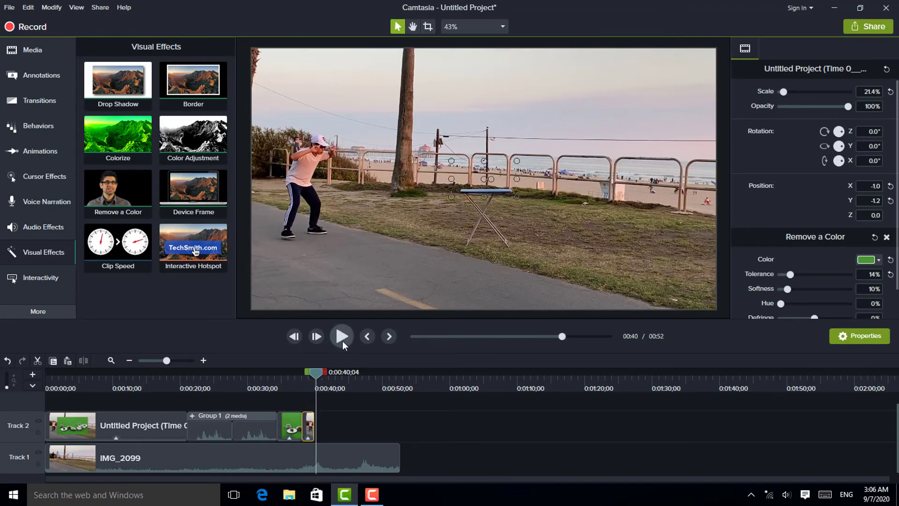
Step: Paste a copy of Group 1 on Track 2 from 0:00:39;27, trim its end to about 0:00:48, and play it back
drag(315, 374, 313, 376)
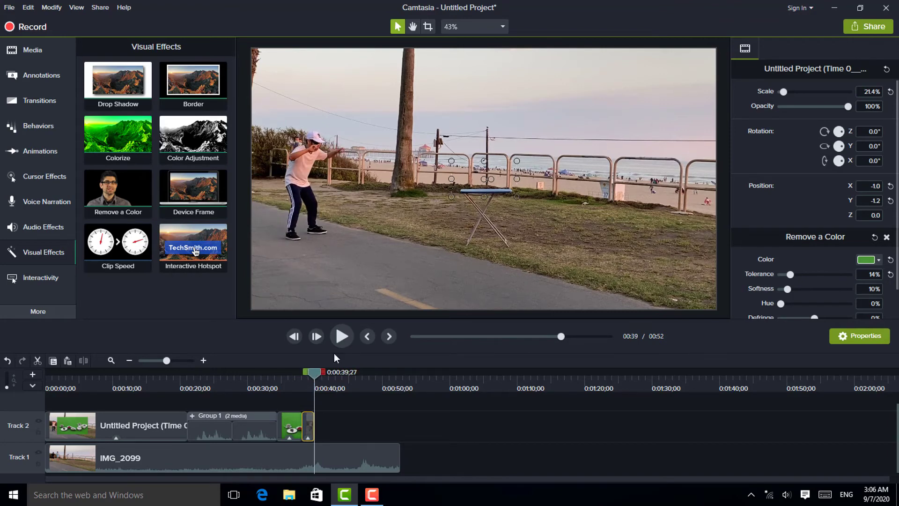
right_click(213, 426)
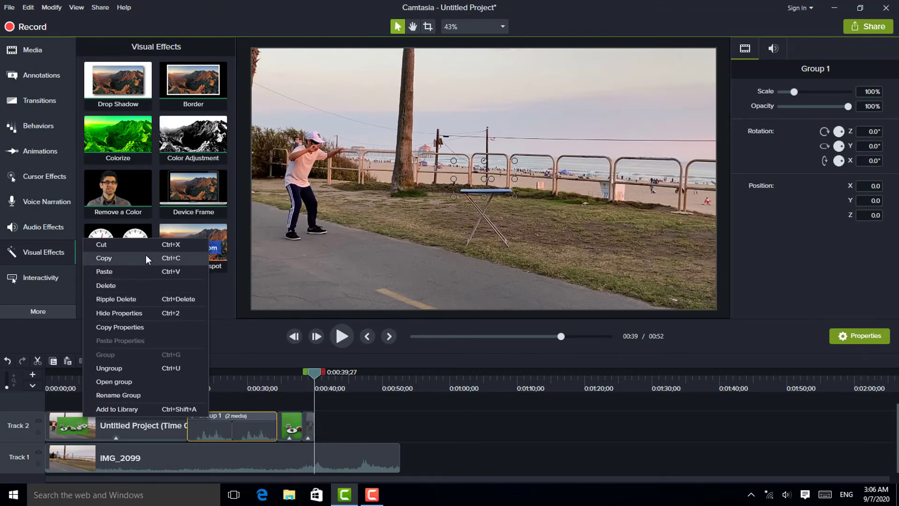
click(145, 257)
right_click(375, 425)
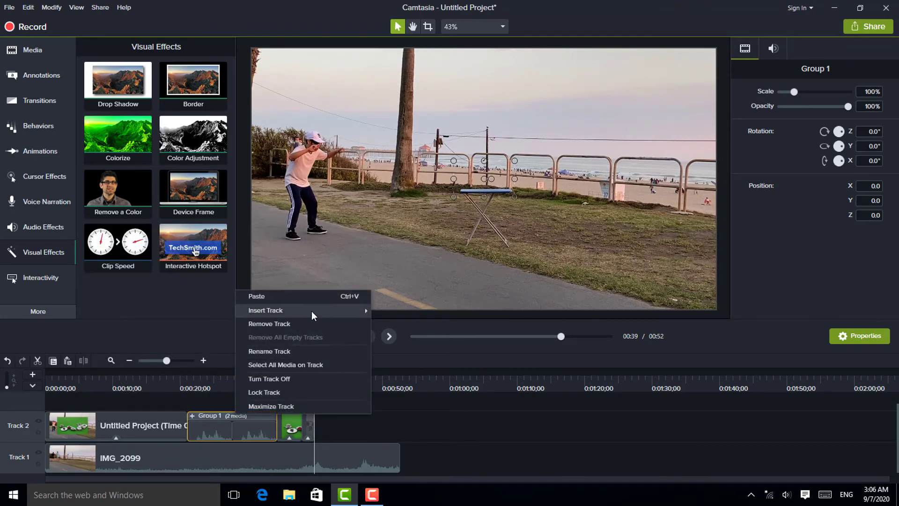
click(308, 297)
drag(404, 428, 343, 429)
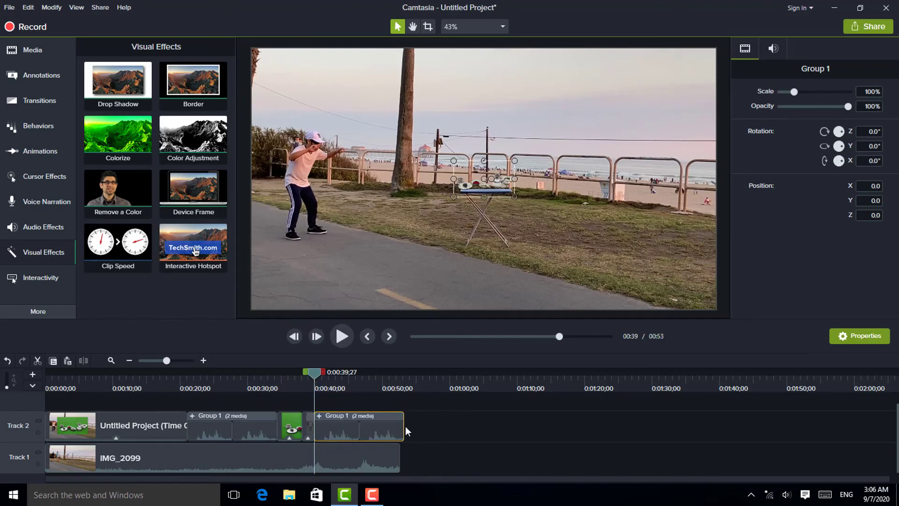
drag(403, 429, 370, 433)
click(338, 336)
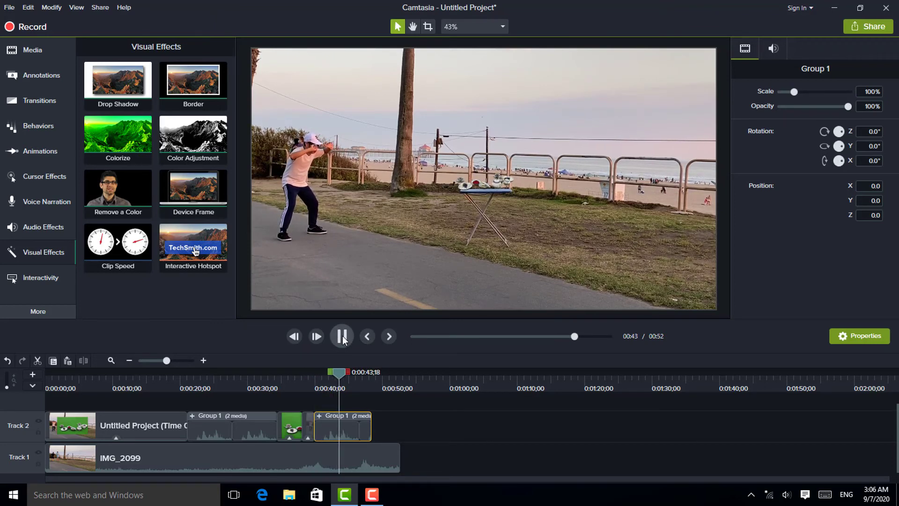
click(343, 336)
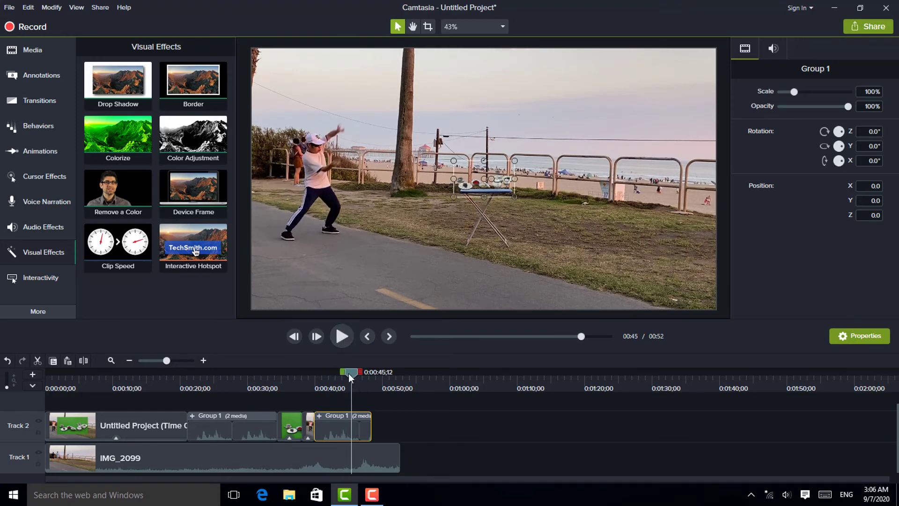
Step: Add a Custom animation ending near 0:00:46;09 to the second Group 1, moving it off the canvas to X 414.0, Y 614.7, and play it back
drag(348, 373, 347, 375)
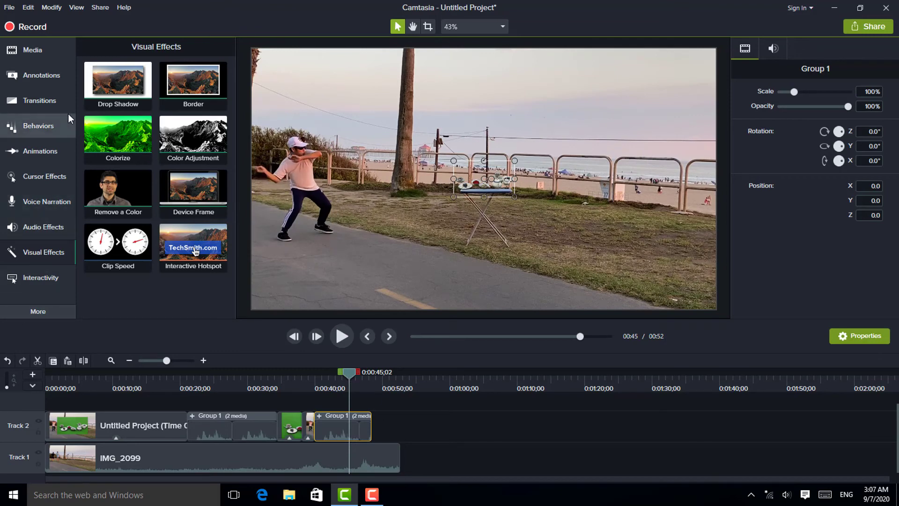
click(40, 155)
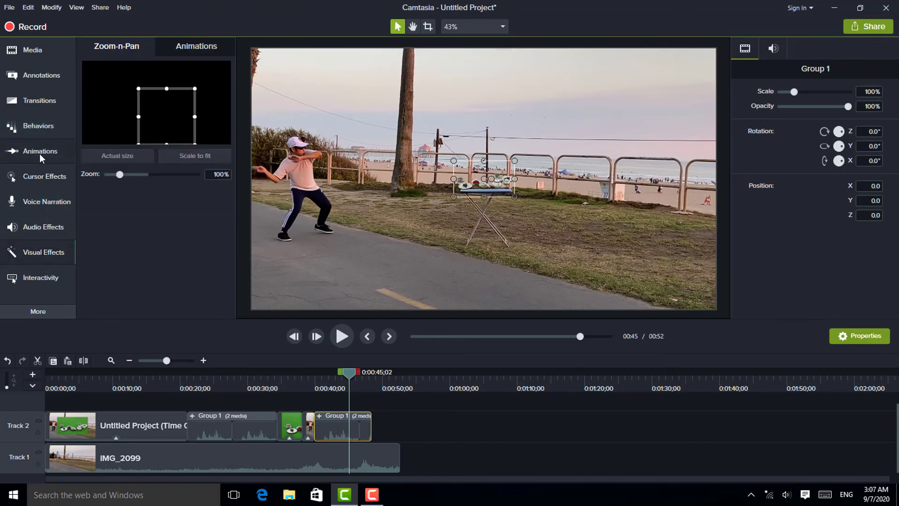
click(195, 46)
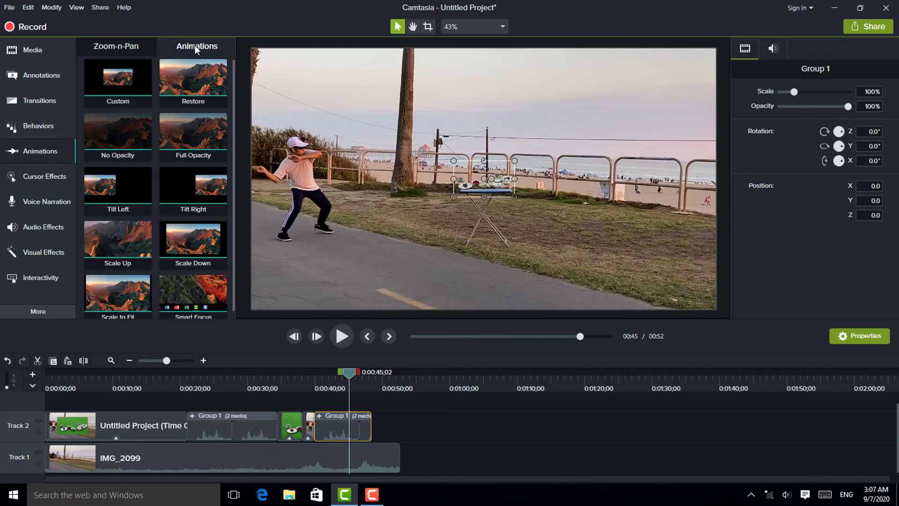
drag(120, 85, 359, 427)
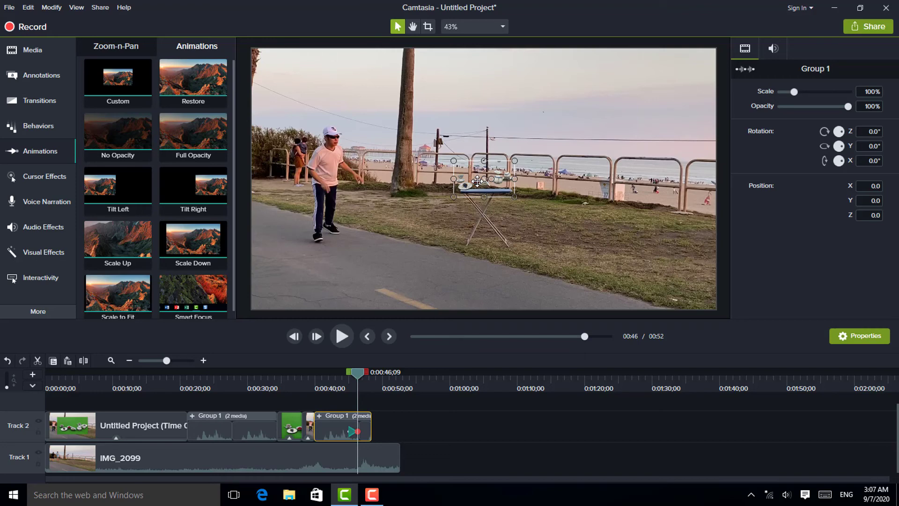
drag(488, 162, 577, 33)
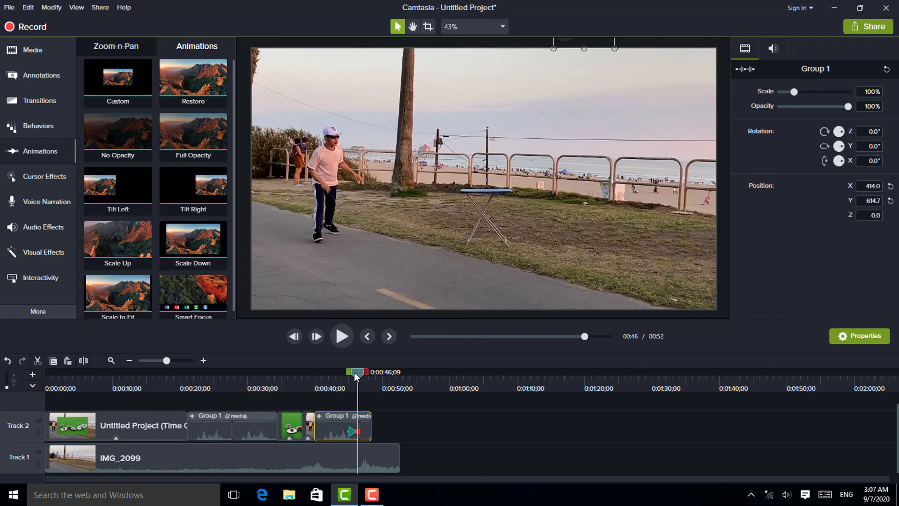
drag(354, 372, 335, 380)
click(342, 336)
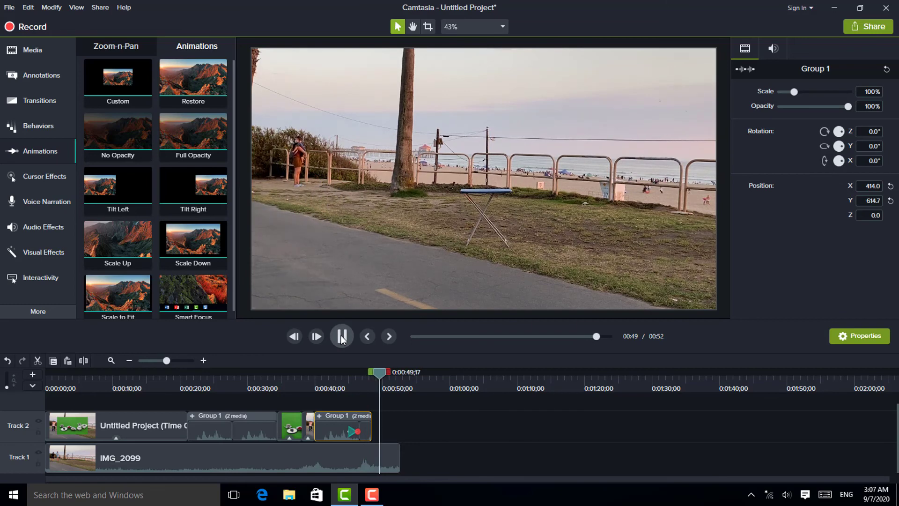
Step: Split the IMG_2099 clip on Track 1 at 0:00:50;06 and delete the remaining end piece
click(342, 336)
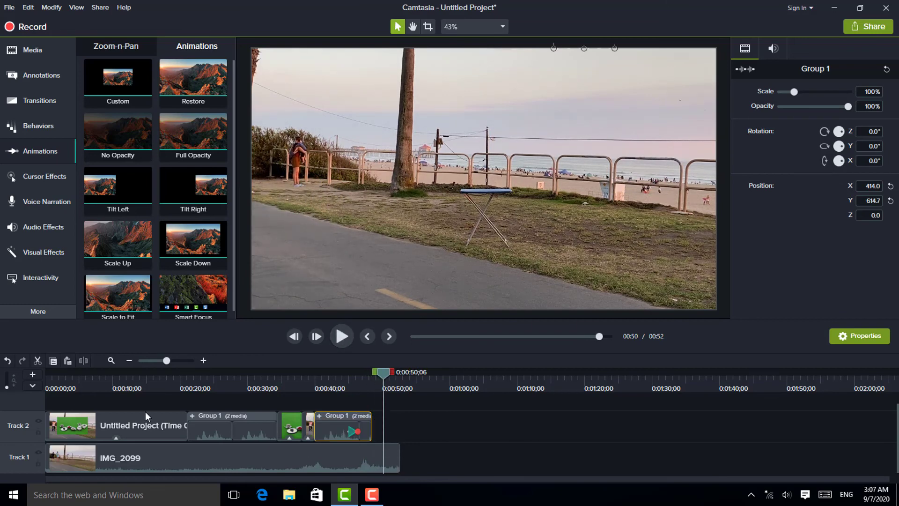
click(285, 468)
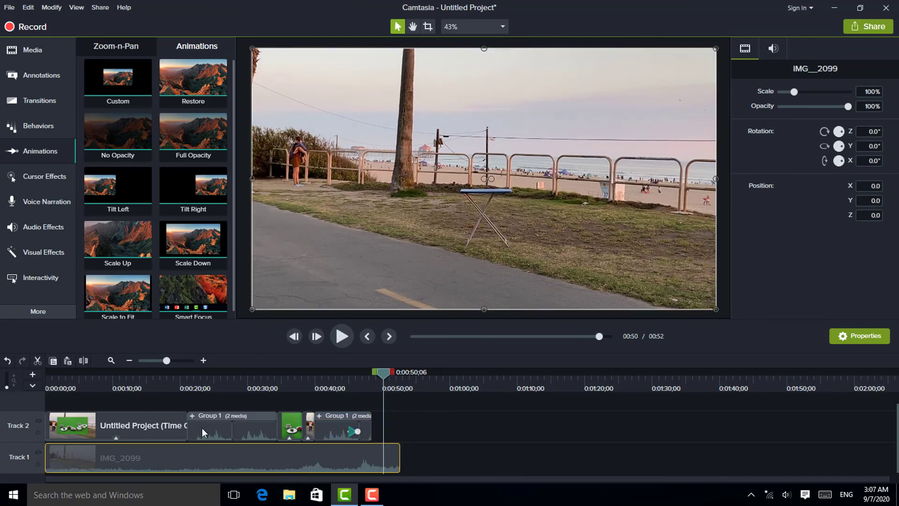
key(s)
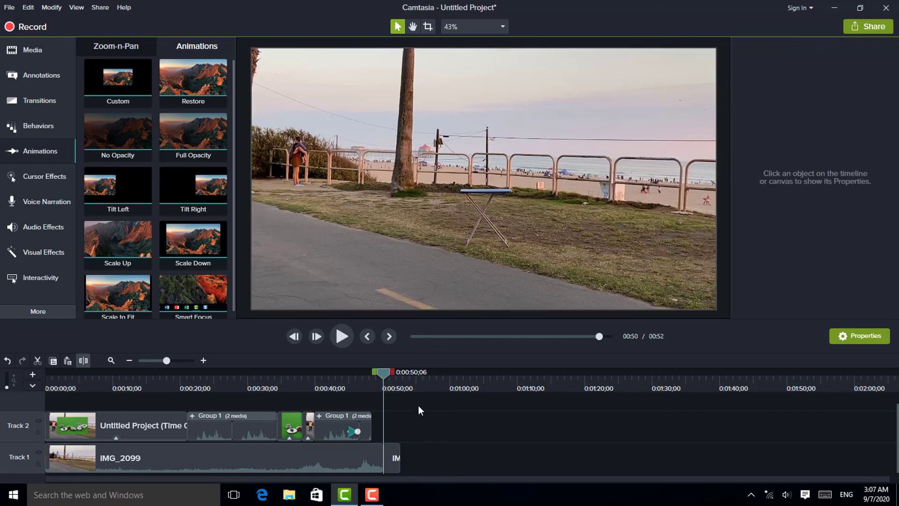
click(390, 454)
right_click(390, 454)
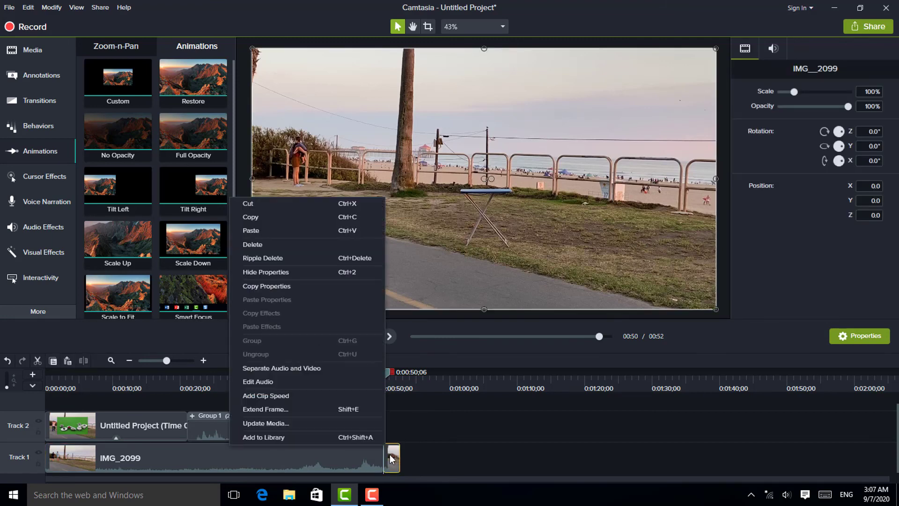
click(270, 246)
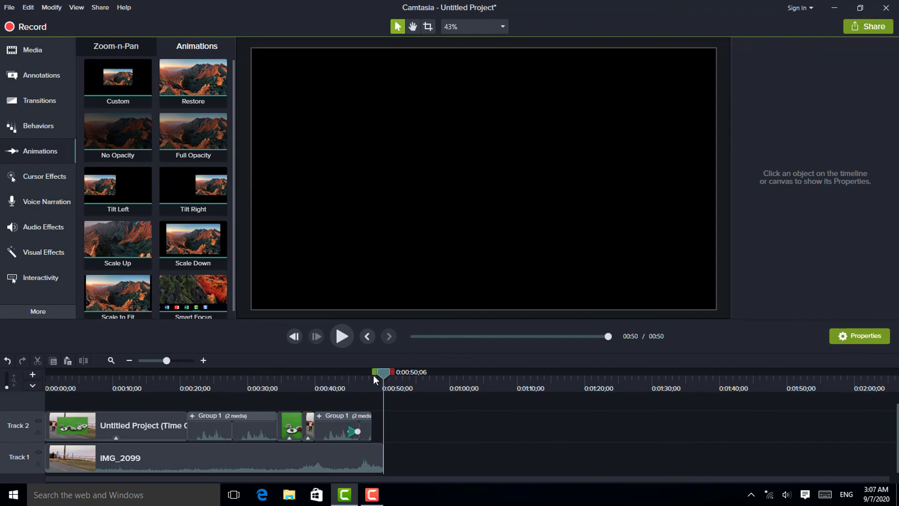
drag(373, 375, 332, 389)
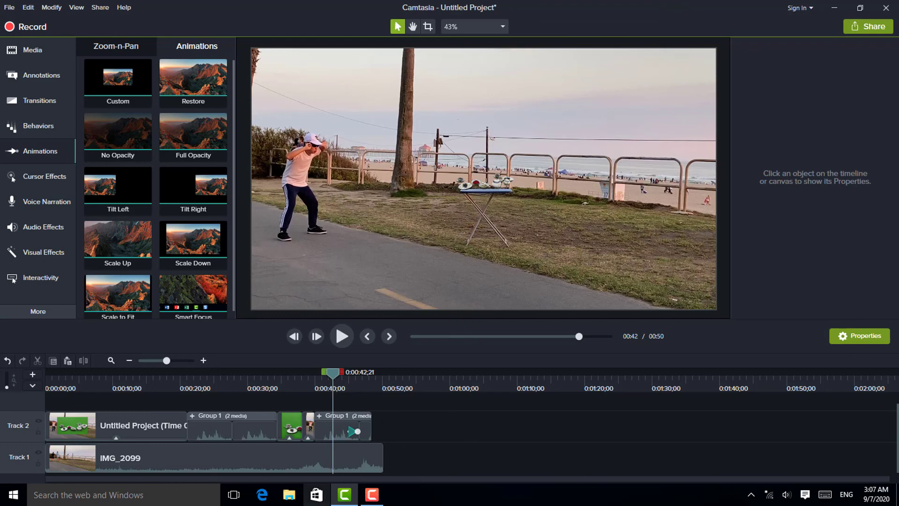
click(378, 497)
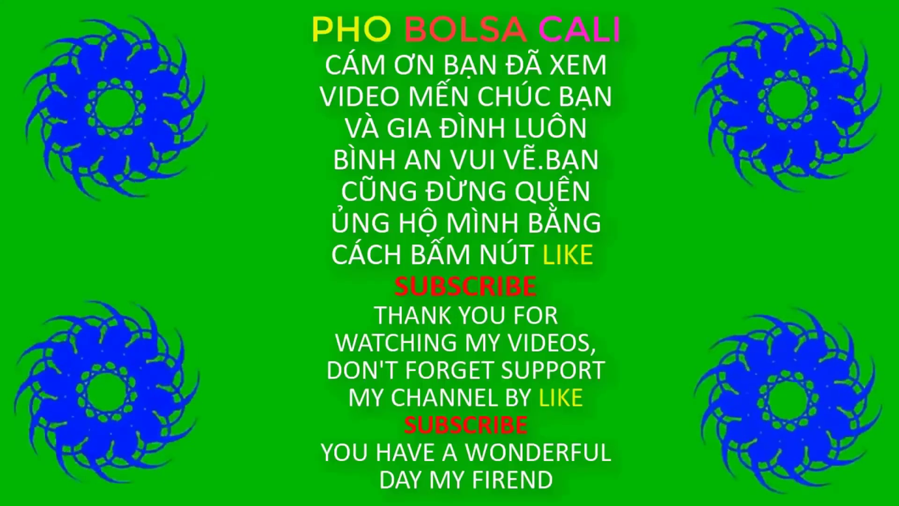